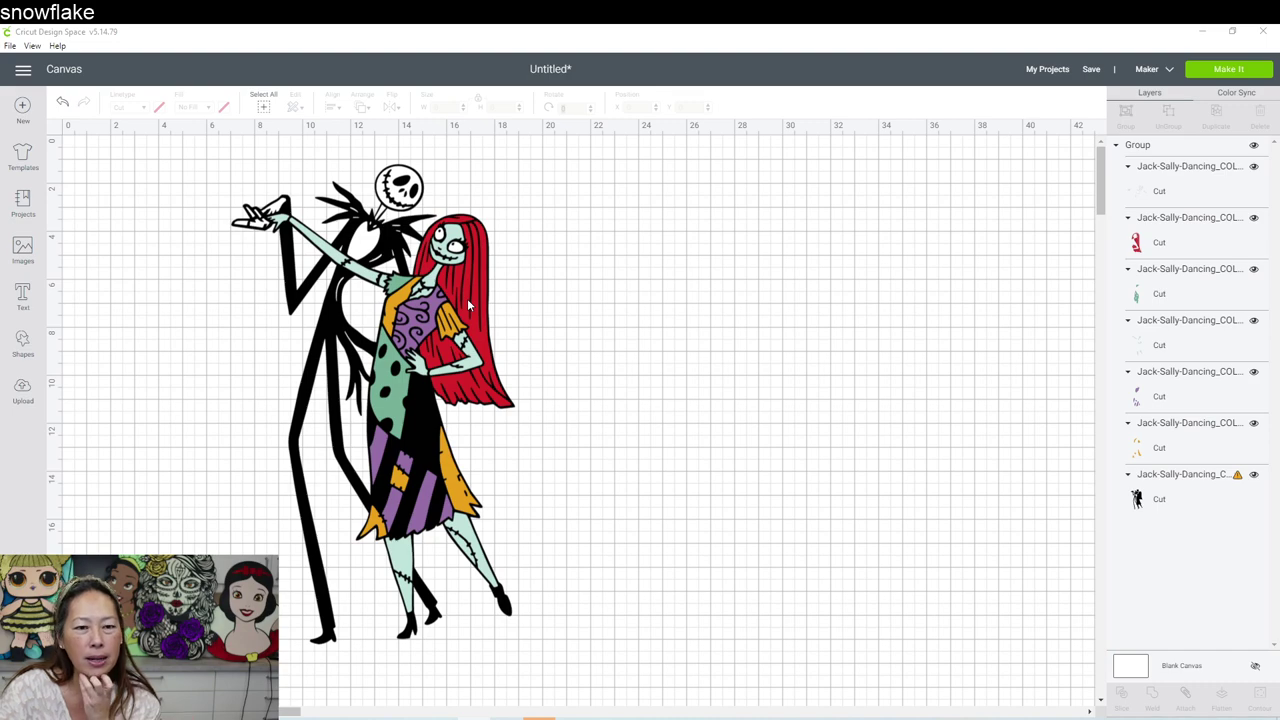
# Scale the whole grouped Jack and Sally design proportionally to a height of 40 inches
pyautogui.click(412, 229)
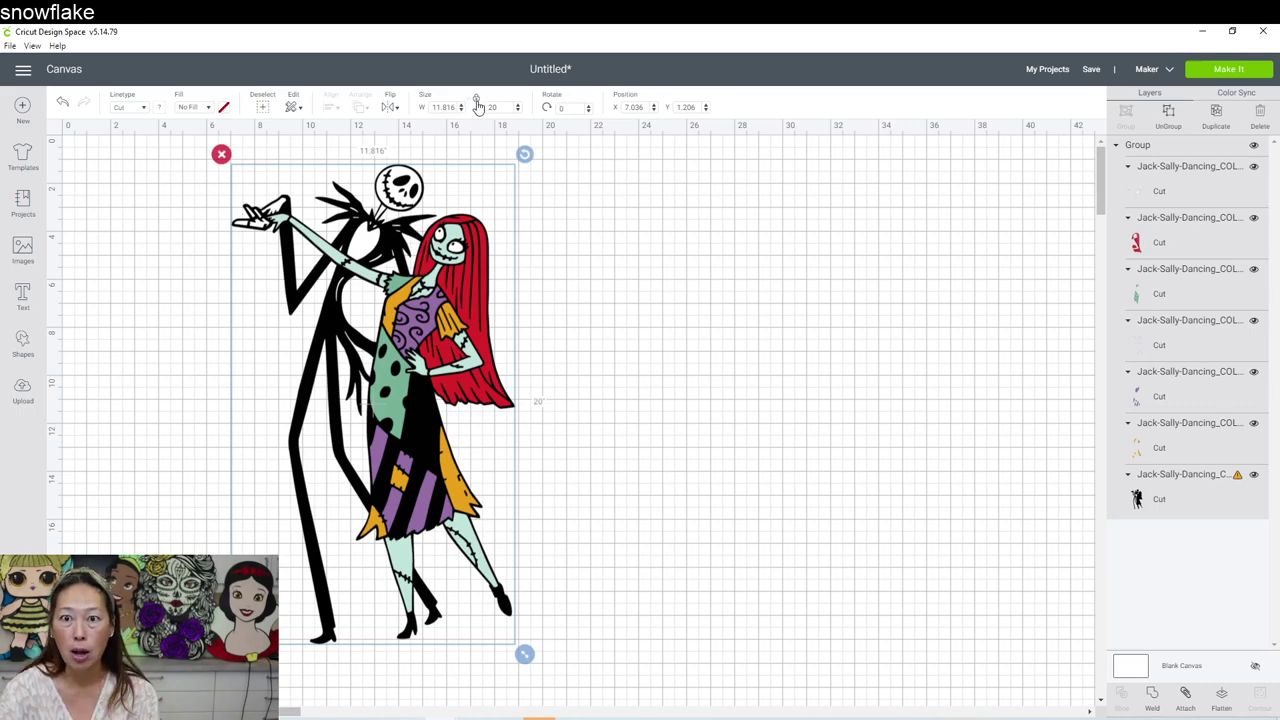
pyautogui.click(477, 102)
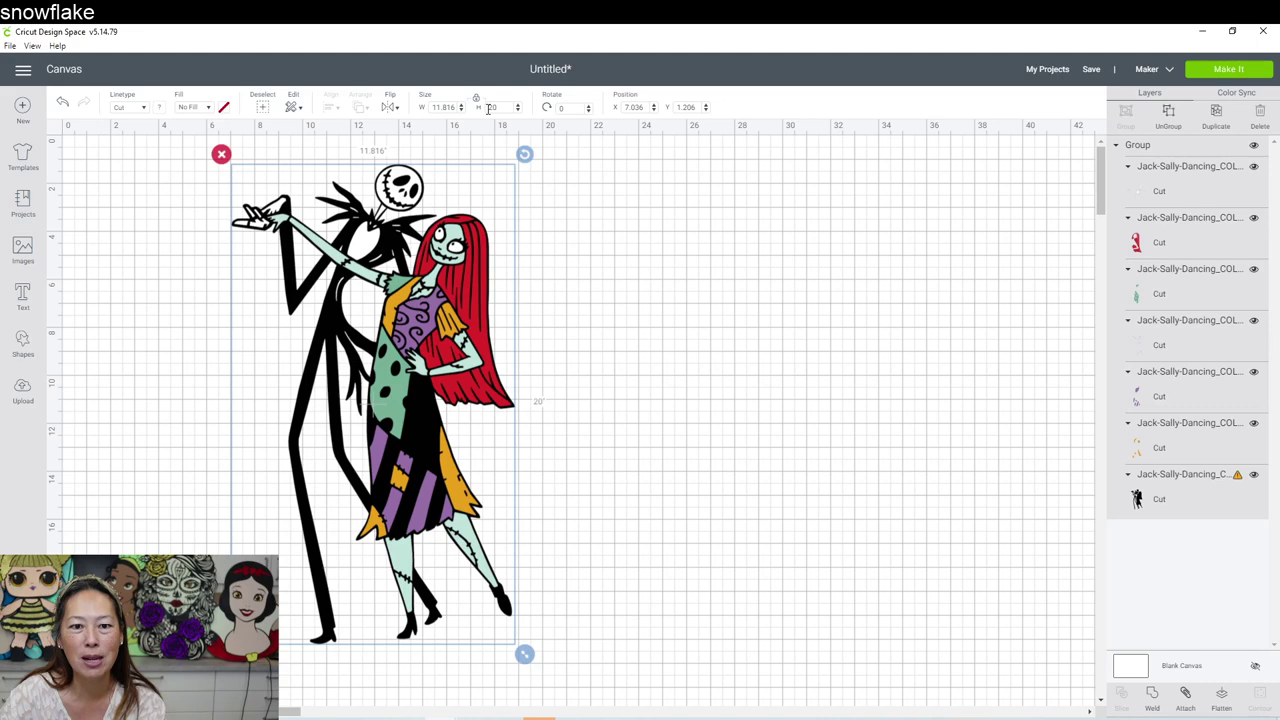
pyautogui.doubleClick(494, 107)
pyautogui.write('40')
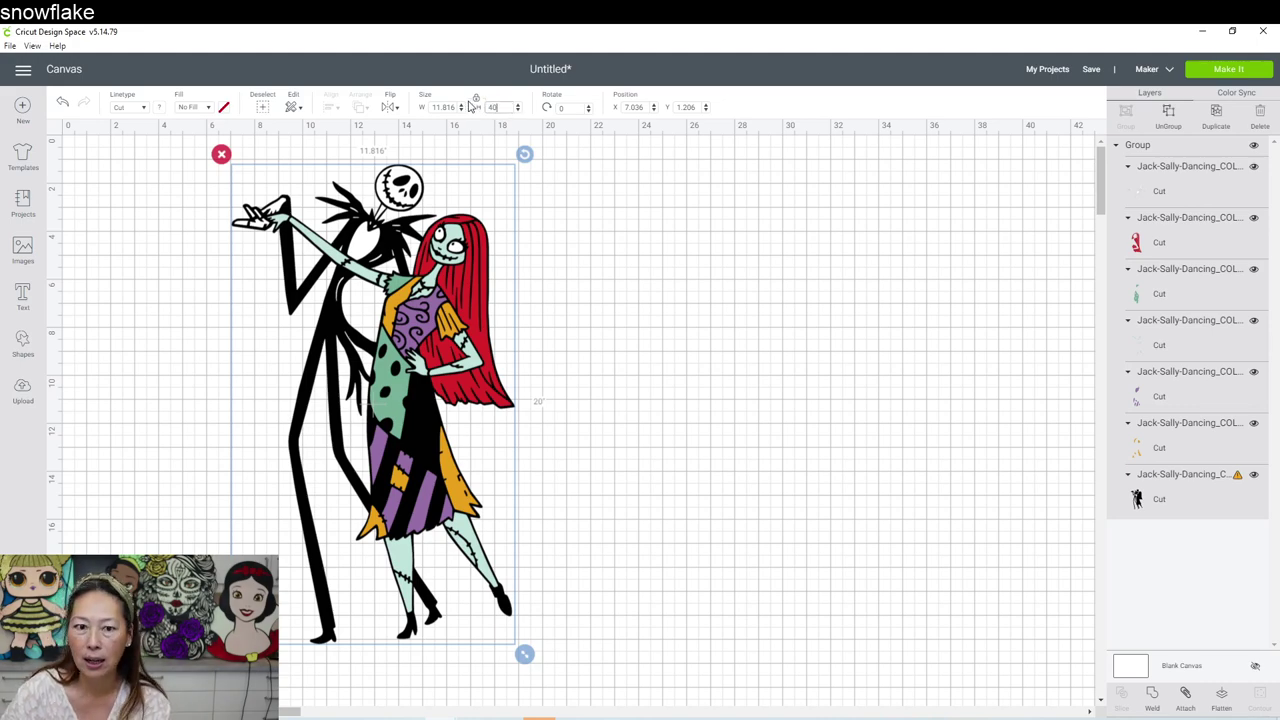
pyautogui.press('Tab')
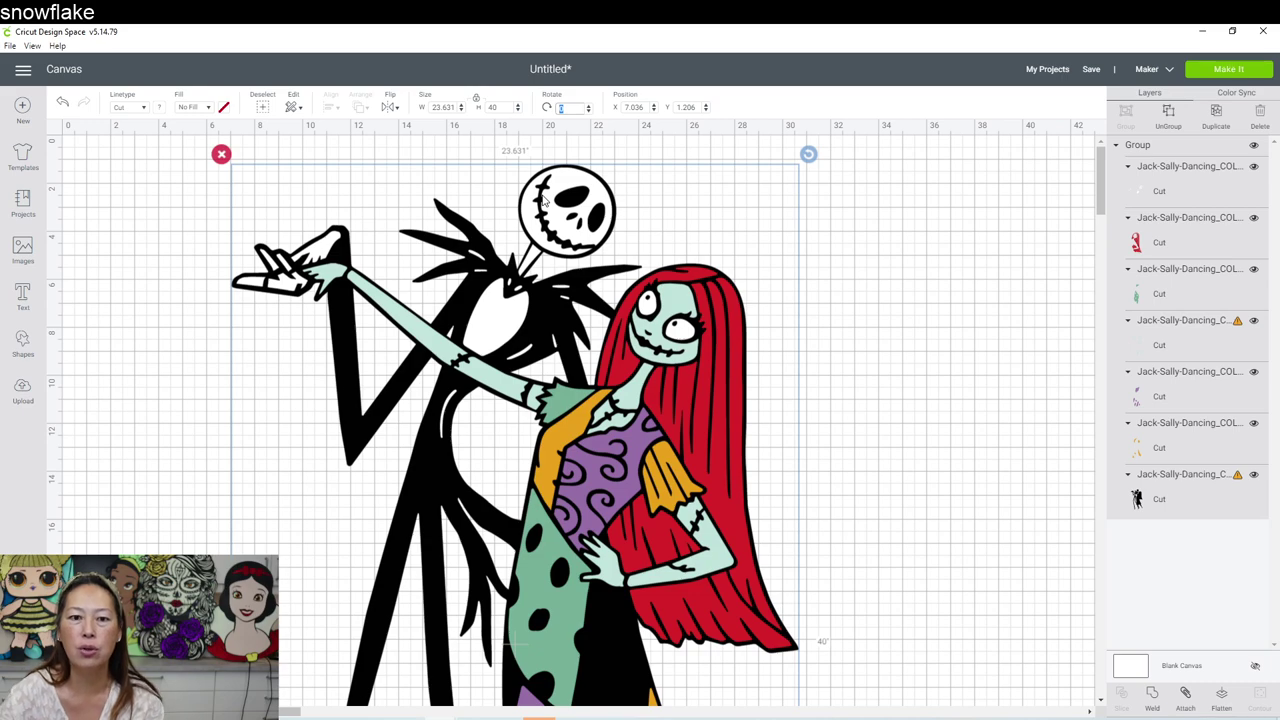
# Set the whole design's width to 22 inches with its proportions locked, and check it from head to feet
pyautogui.click(443, 107)
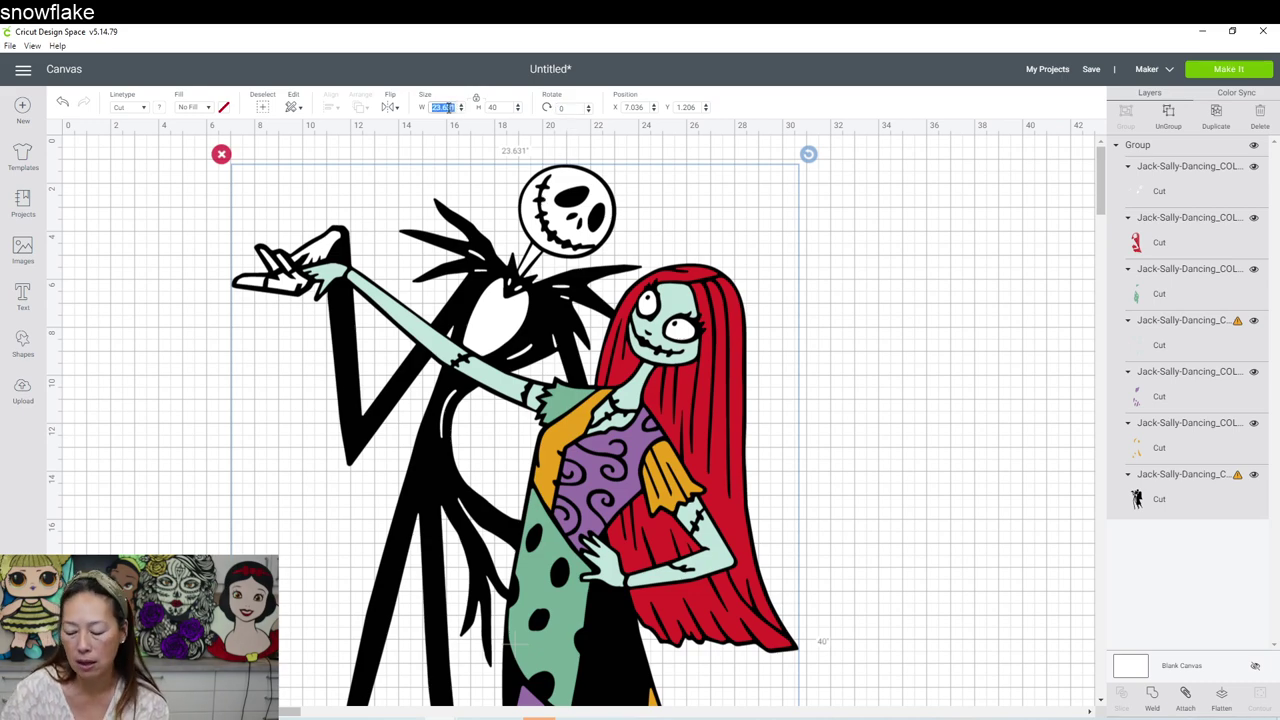
pyautogui.write('22')
pyautogui.press('Tab')
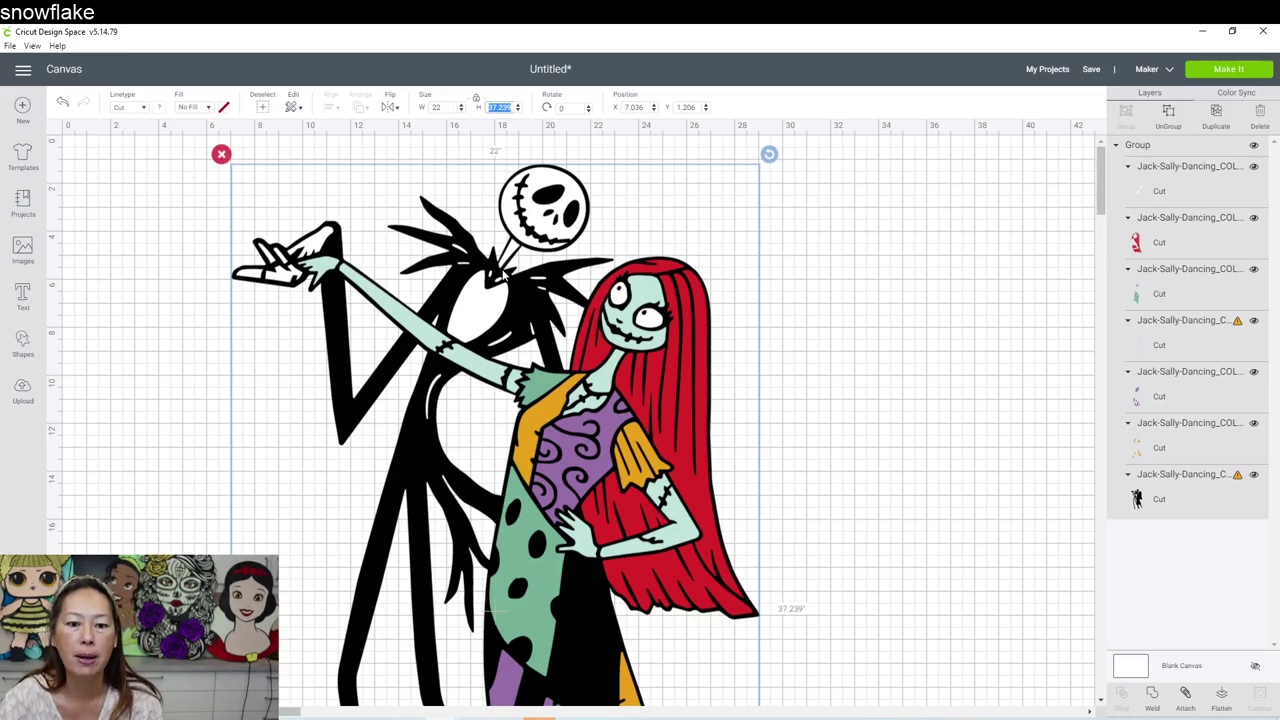
pyautogui.scroll(-5, 527, 370)
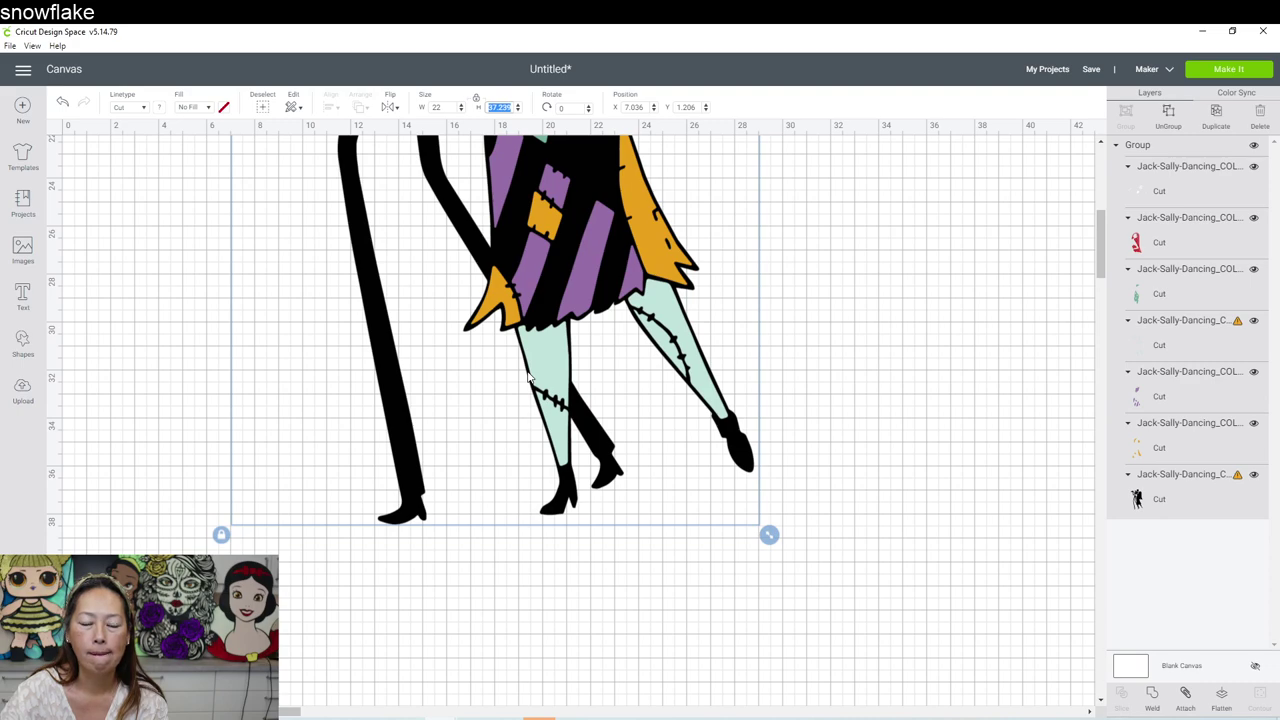
pyautogui.scroll(4, 528, 375)
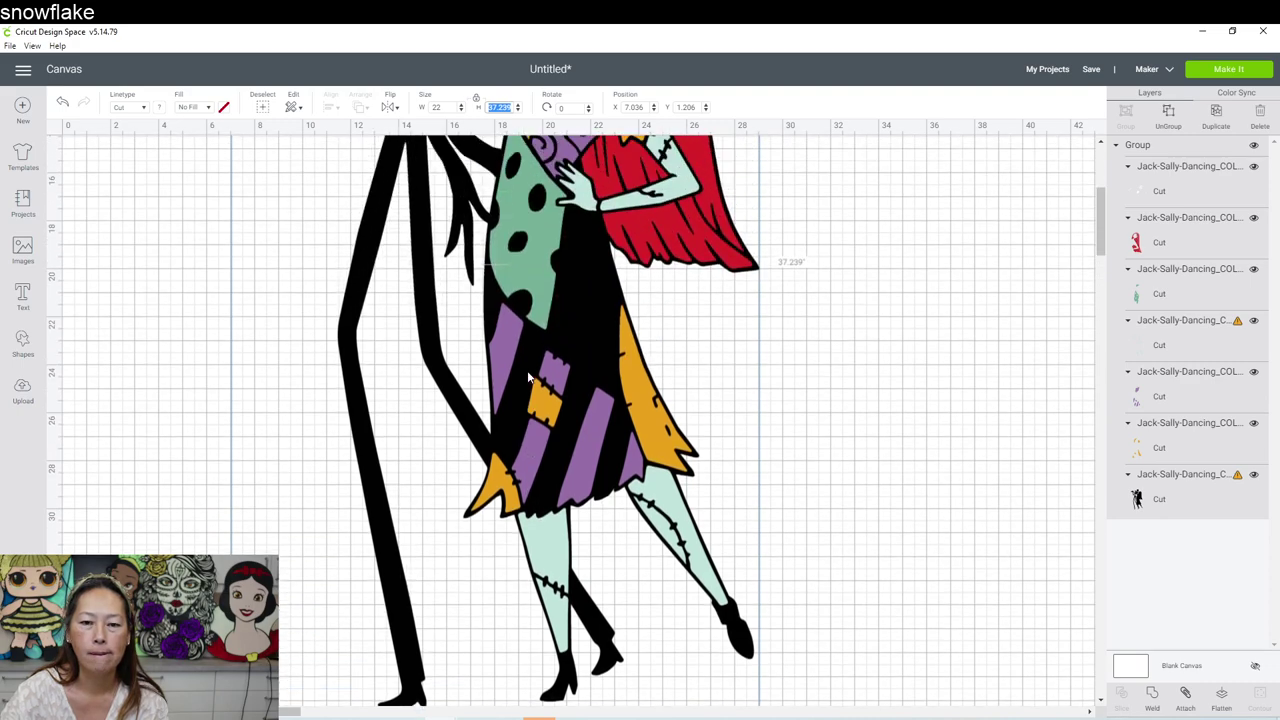
pyautogui.scroll(8, 528, 375)
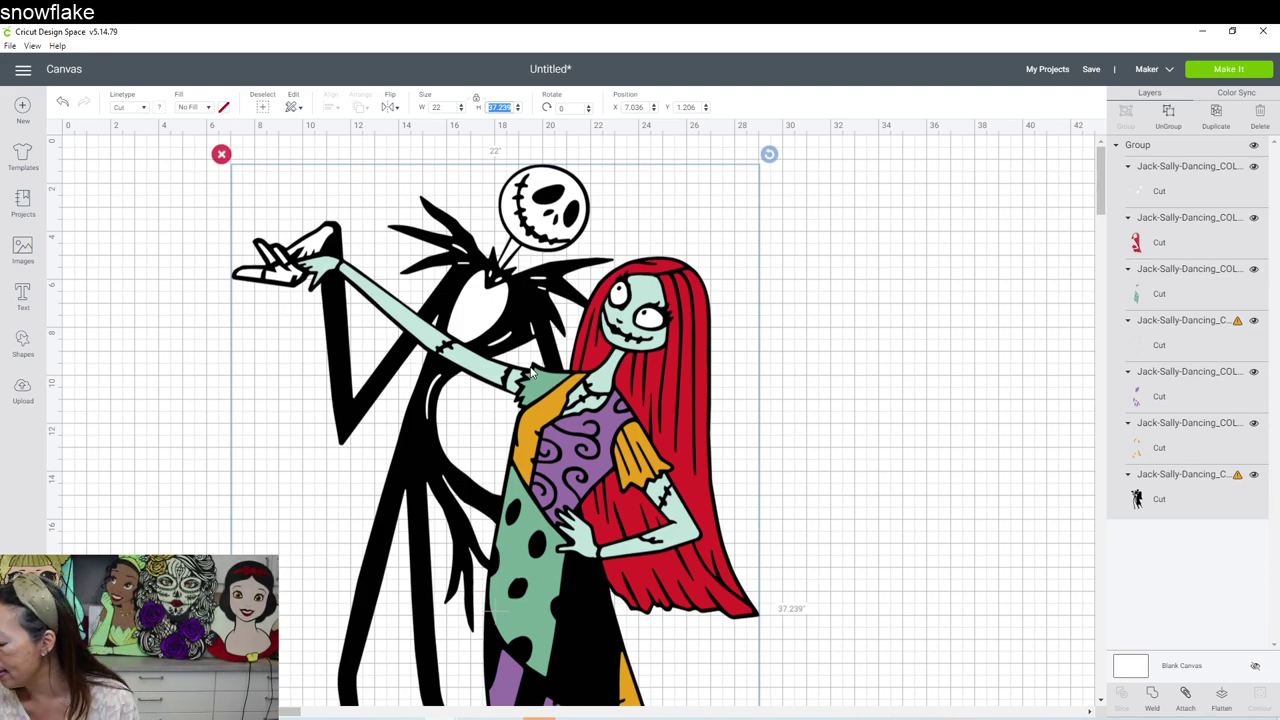
# Save the project under the name "Jack and Sally 22 x 37.239"
pyautogui.click(1090, 69)
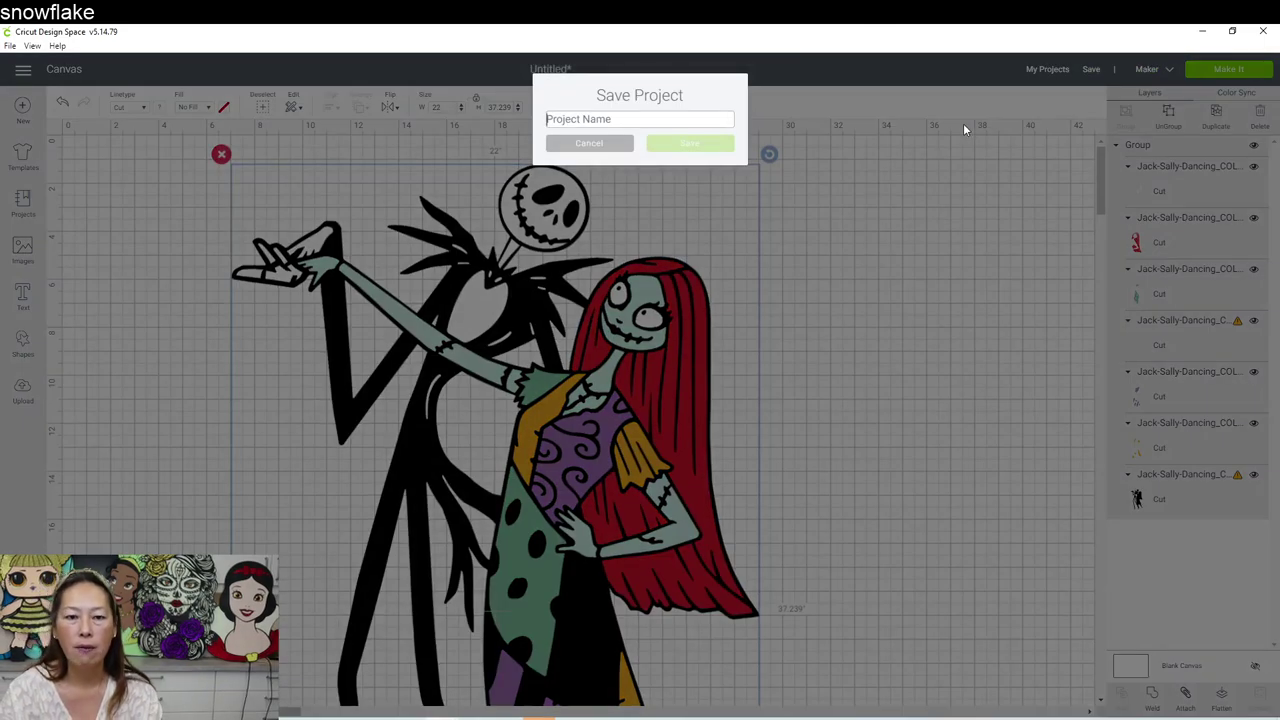
pyautogui.write('Jack and Sally 22 x')
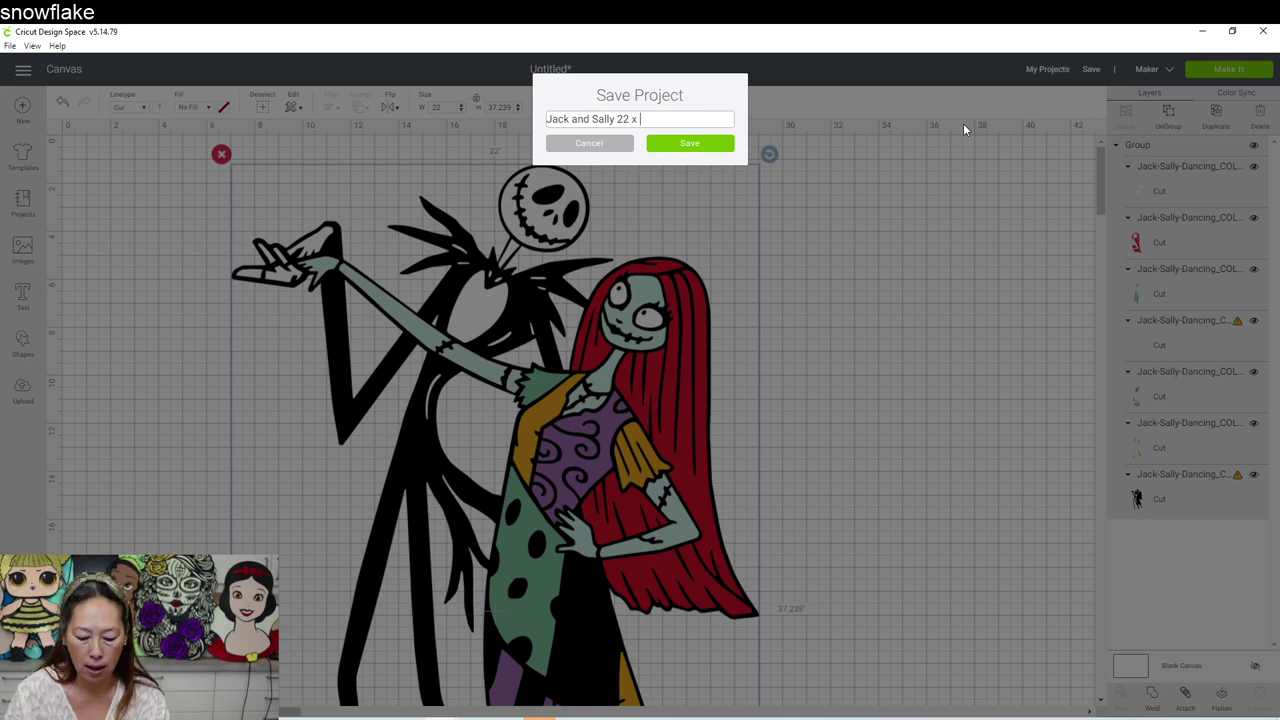
pyautogui.write(' 37.239')
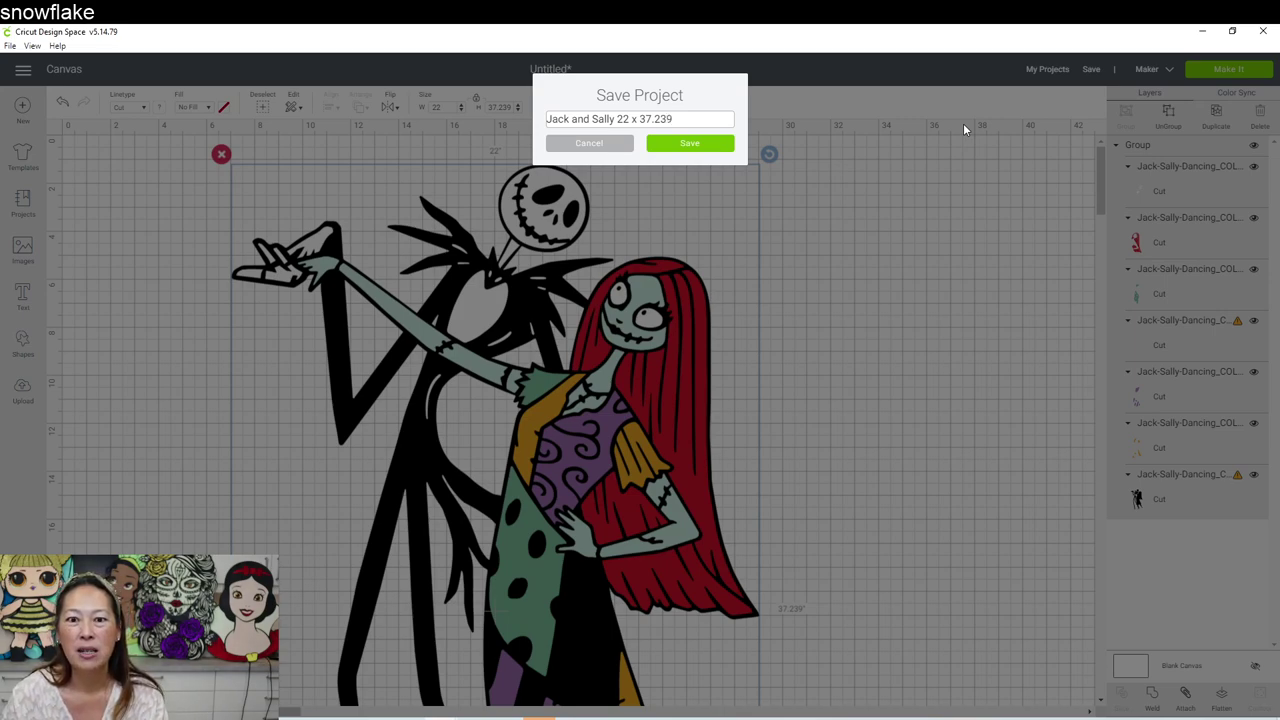
pyautogui.press('Return')
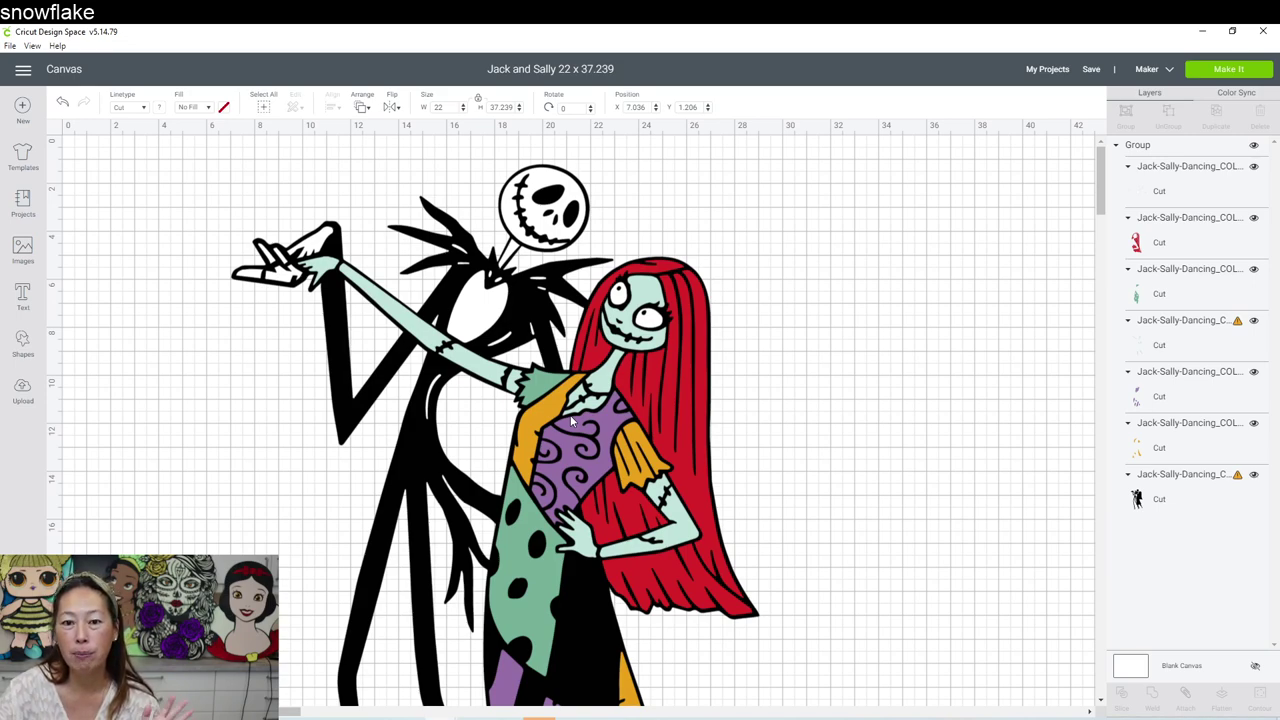
# Ungroup the whole Jack and Sally design into its separate colour layers
pyautogui.scroll(-8, 690, 540)
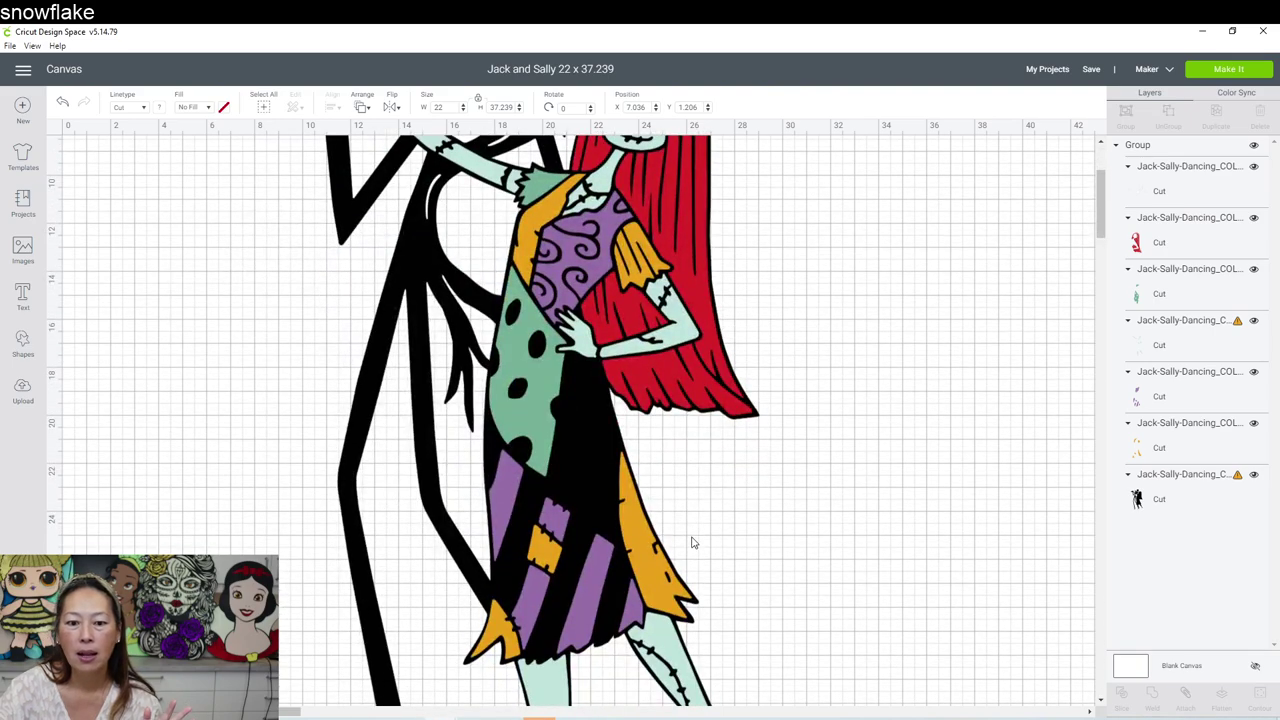
pyautogui.scroll(-3, 691, 543)
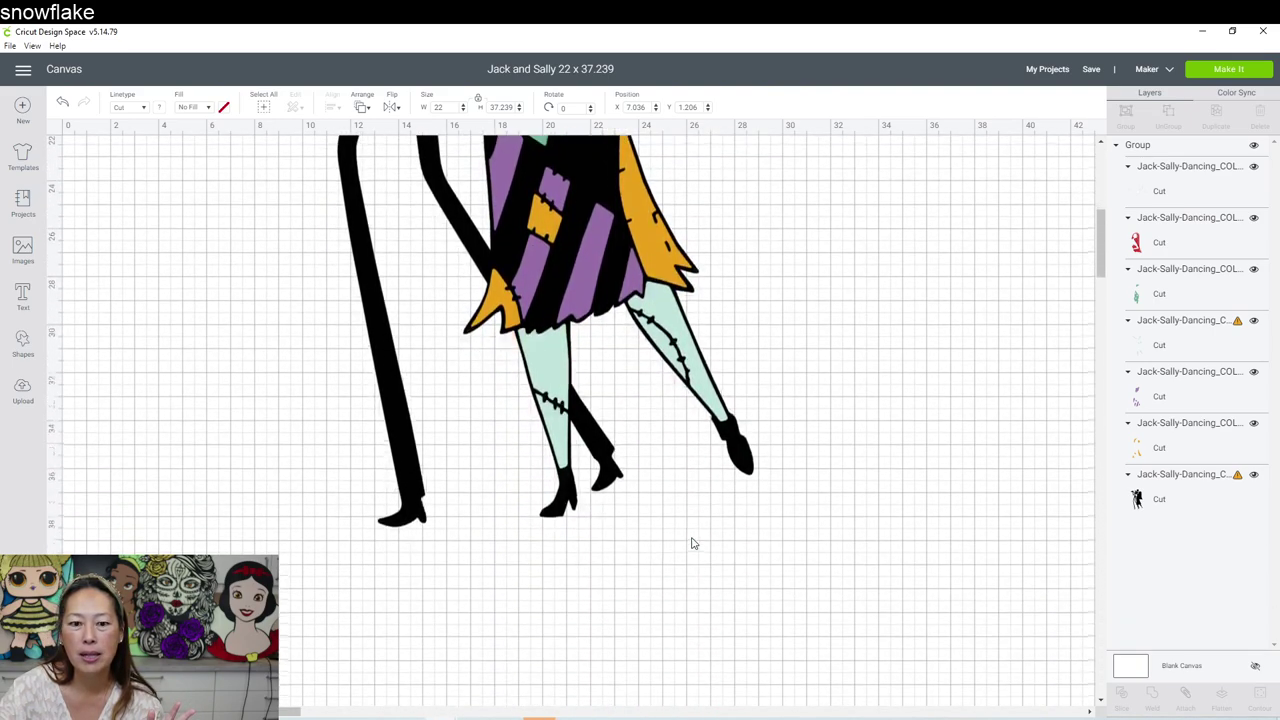
pyautogui.scroll(8, 691, 543)
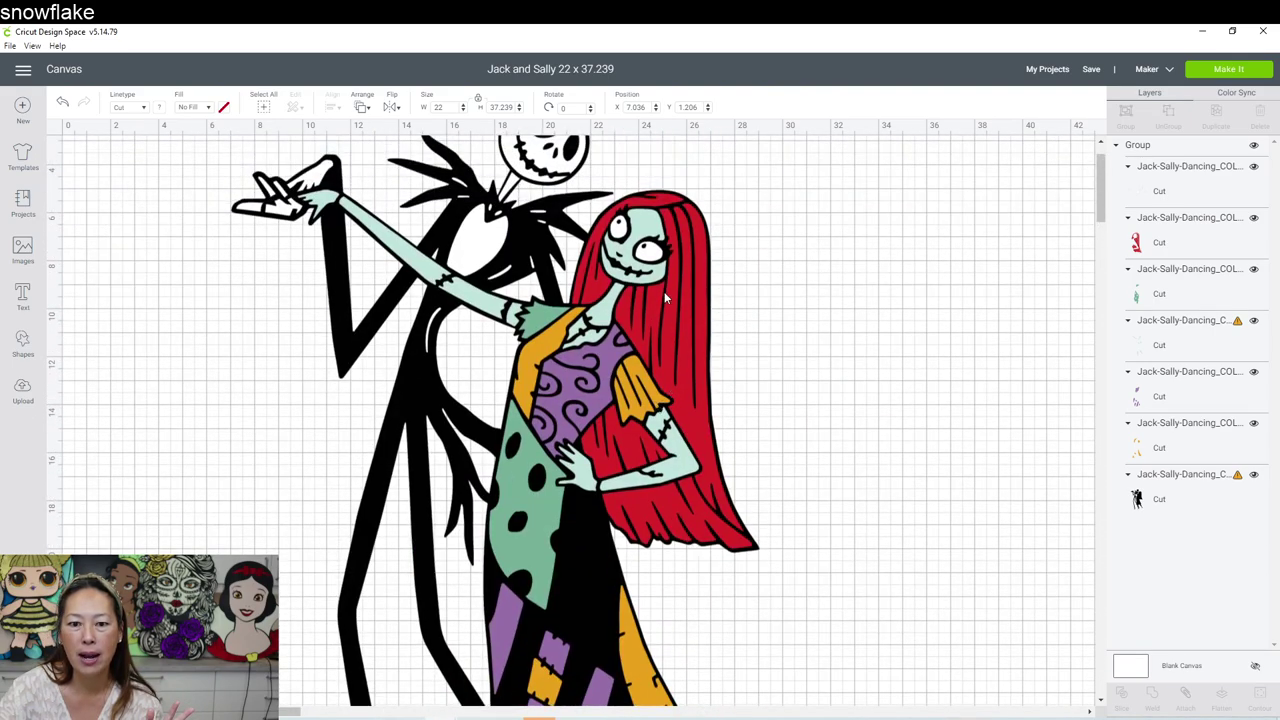
pyautogui.click(674, 302)
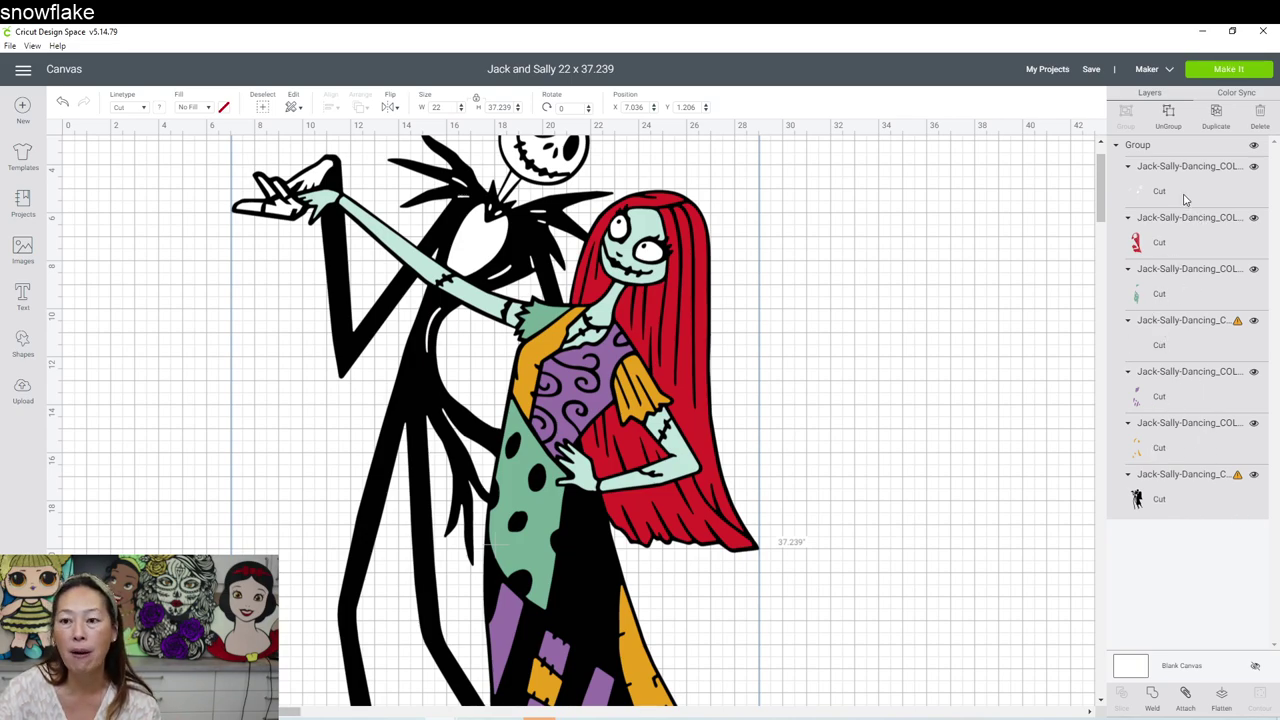
pyautogui.click(1167, 114)
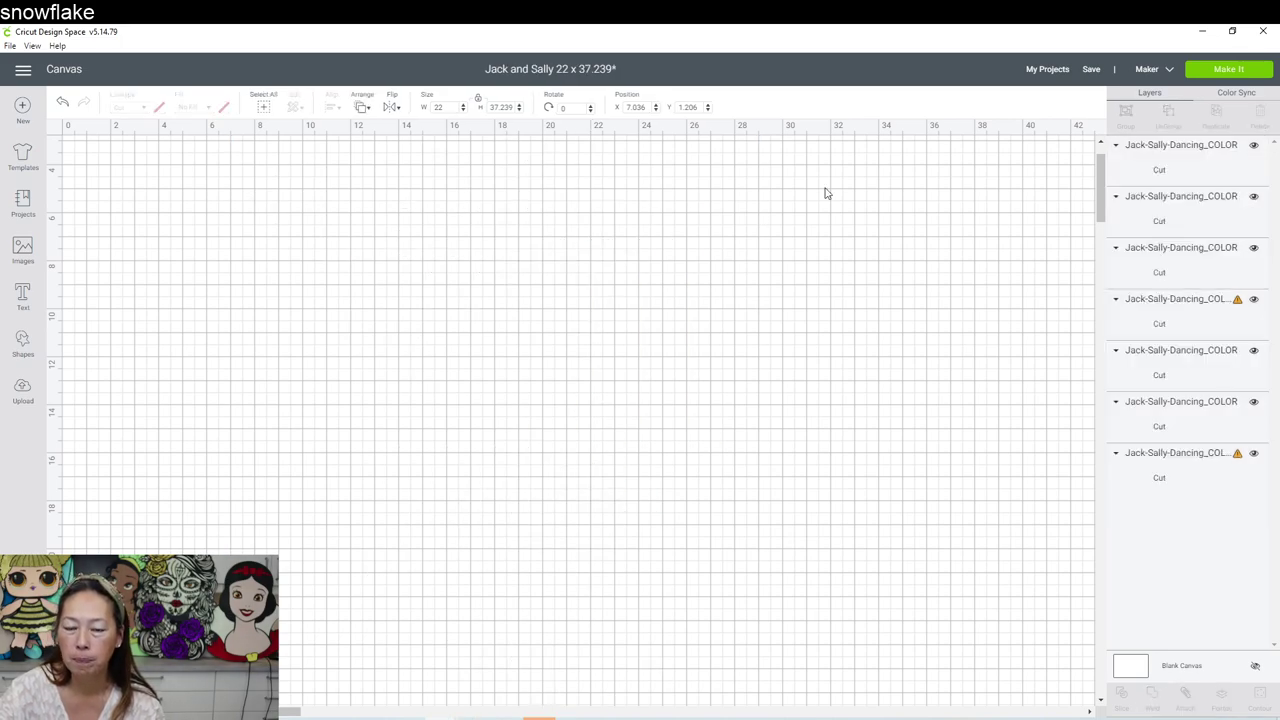
pyautogui.click(680, 228)
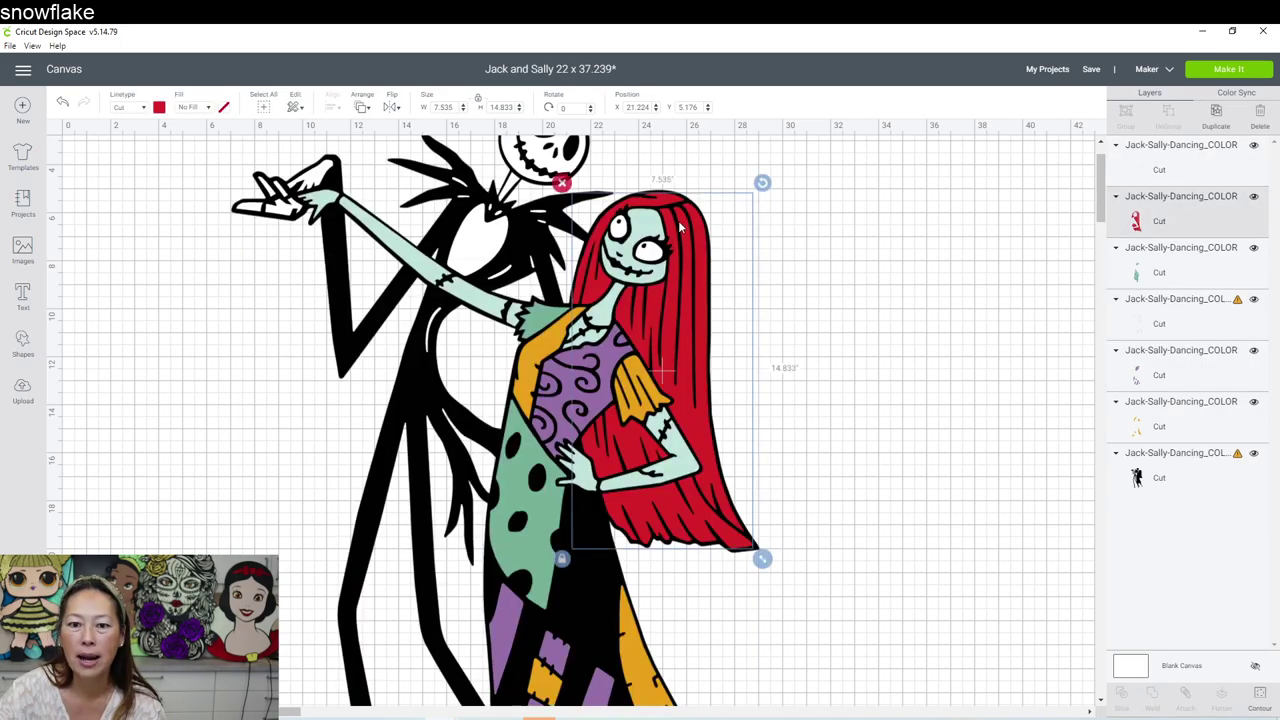
pyautogui.moveTo(680, 228); pyautogui.dragTo(915, 231)
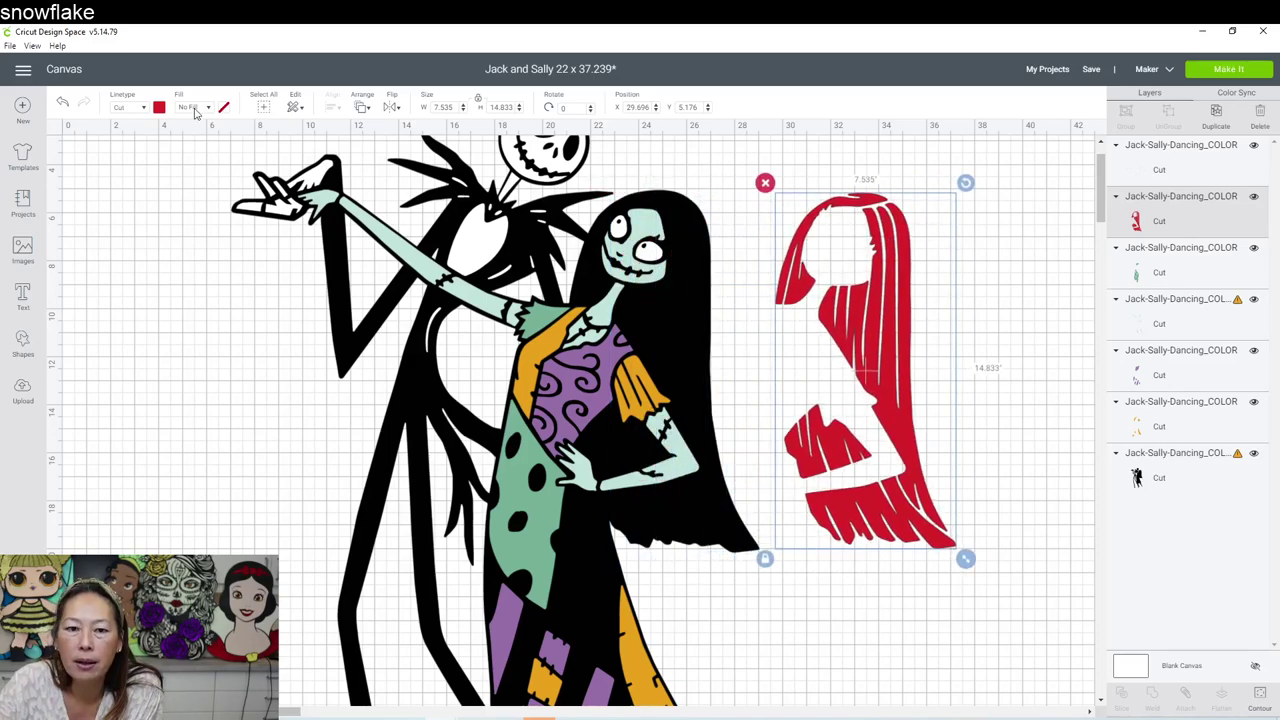
pyautogui.click(63, 104)
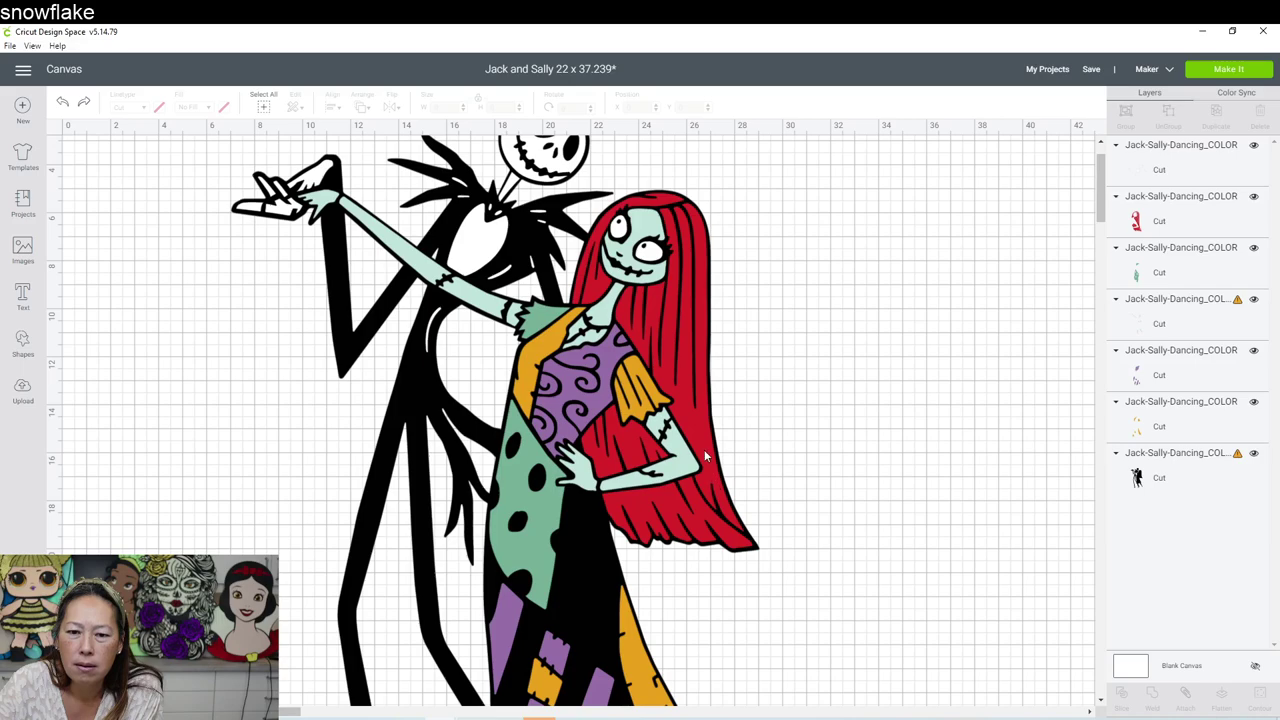
# Move Sally's red hair layer off the figures into empty canvas space beside them, to about X 32.8, Y 1.7
pyautogui.moveTo(685, 285); pyautogui.dragTo(778, 290)
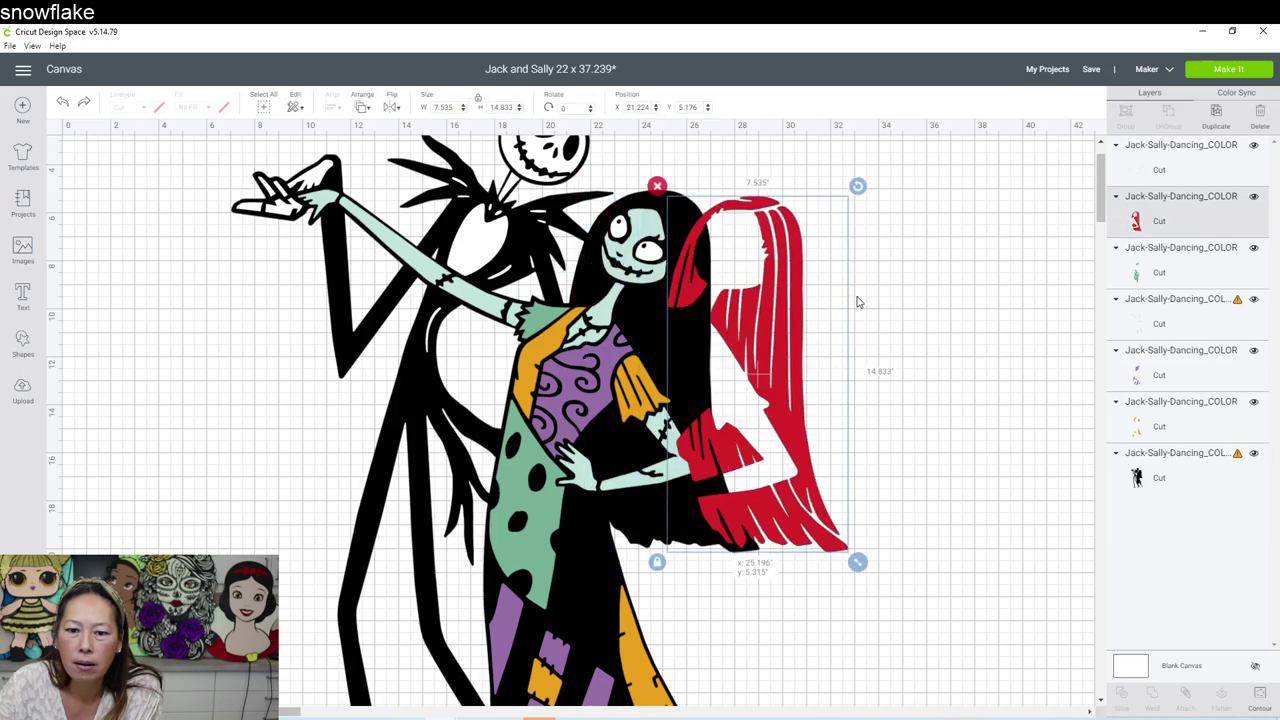
pyautogui.click(845, 310)
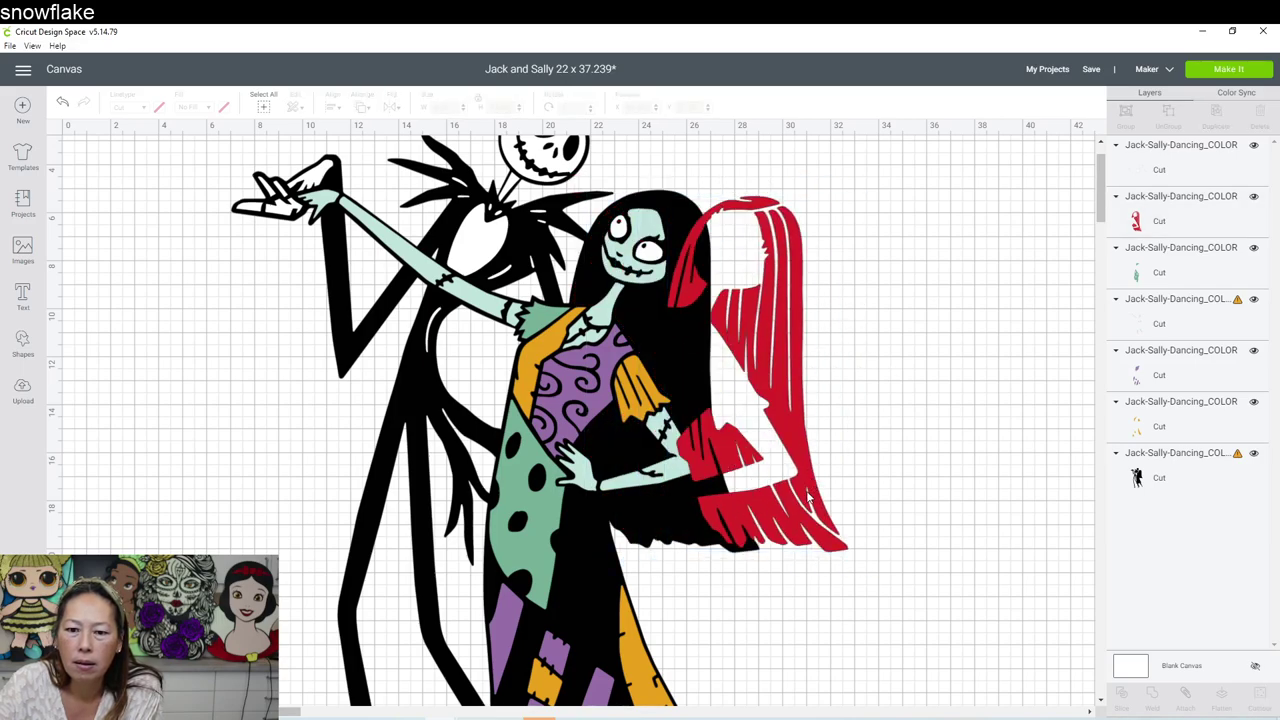
pyautogui.moveTo(810, 490); pyautogui.dragTo(828, 480)
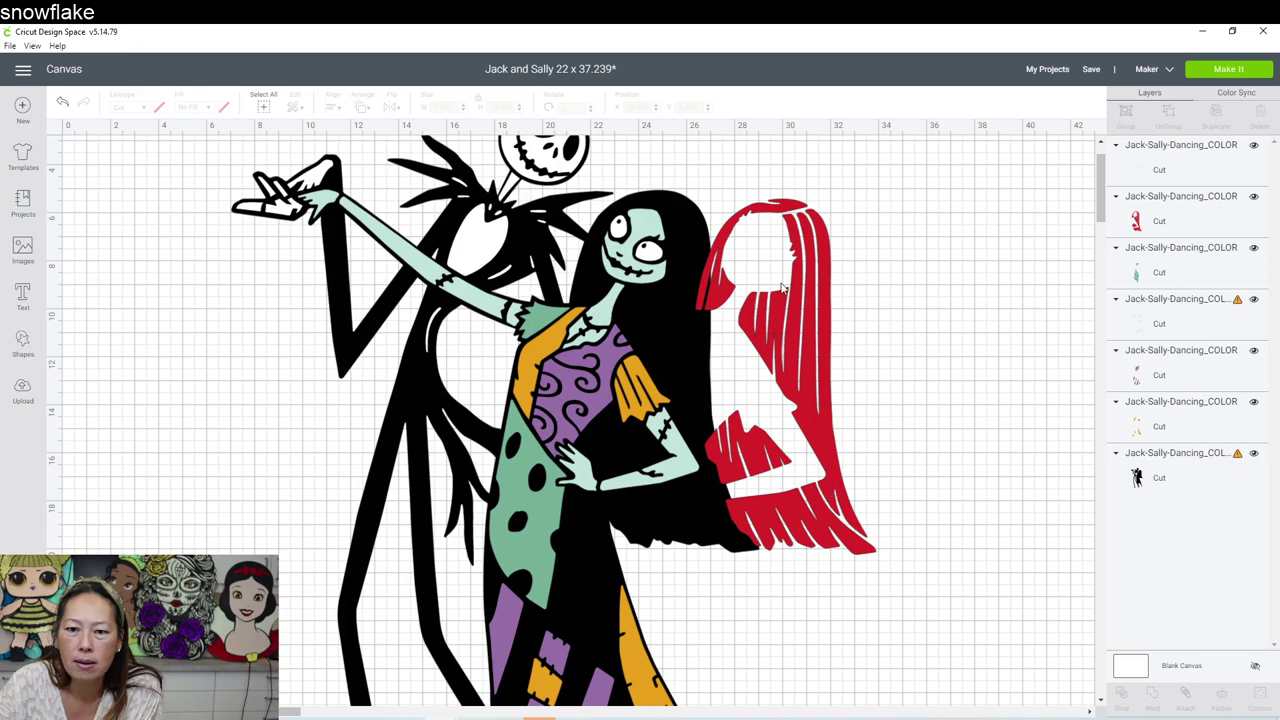
pyautogui.click(818, 285)
pyautogui.moveTo(874, 400); pyautogui.dragTo(945, 388)
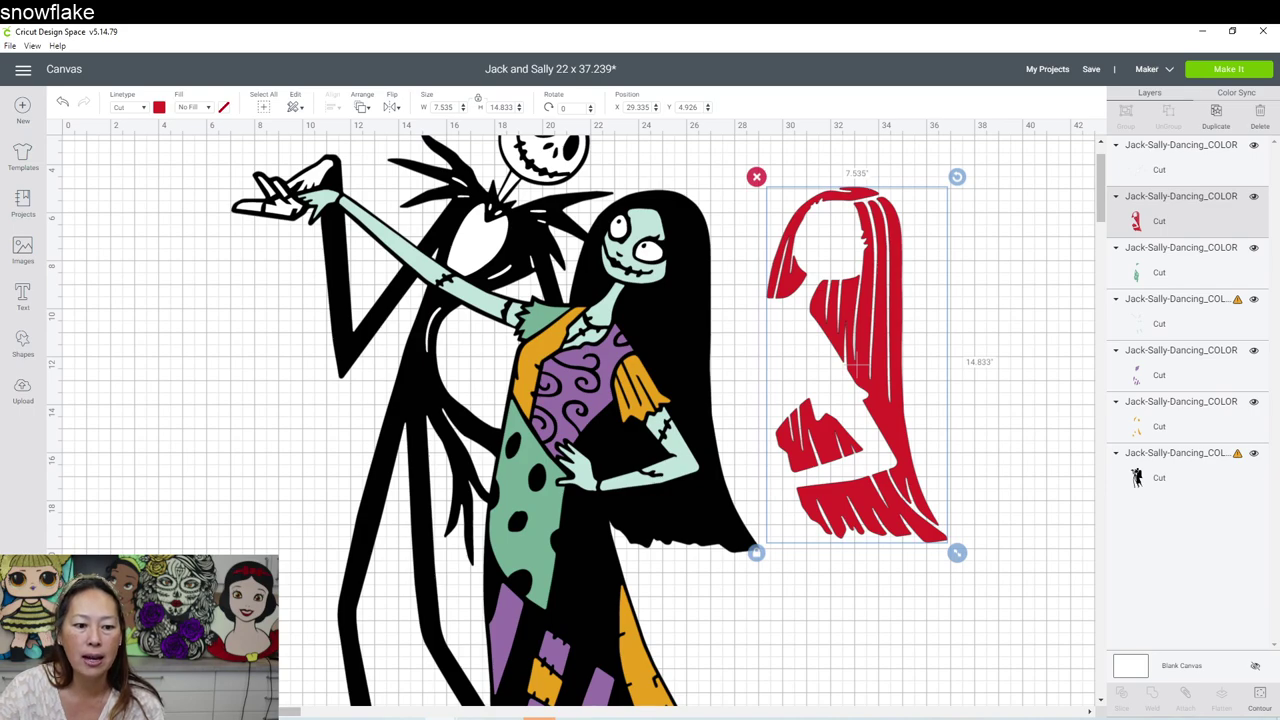
pyautogui.hotkey('ctrl', '-')
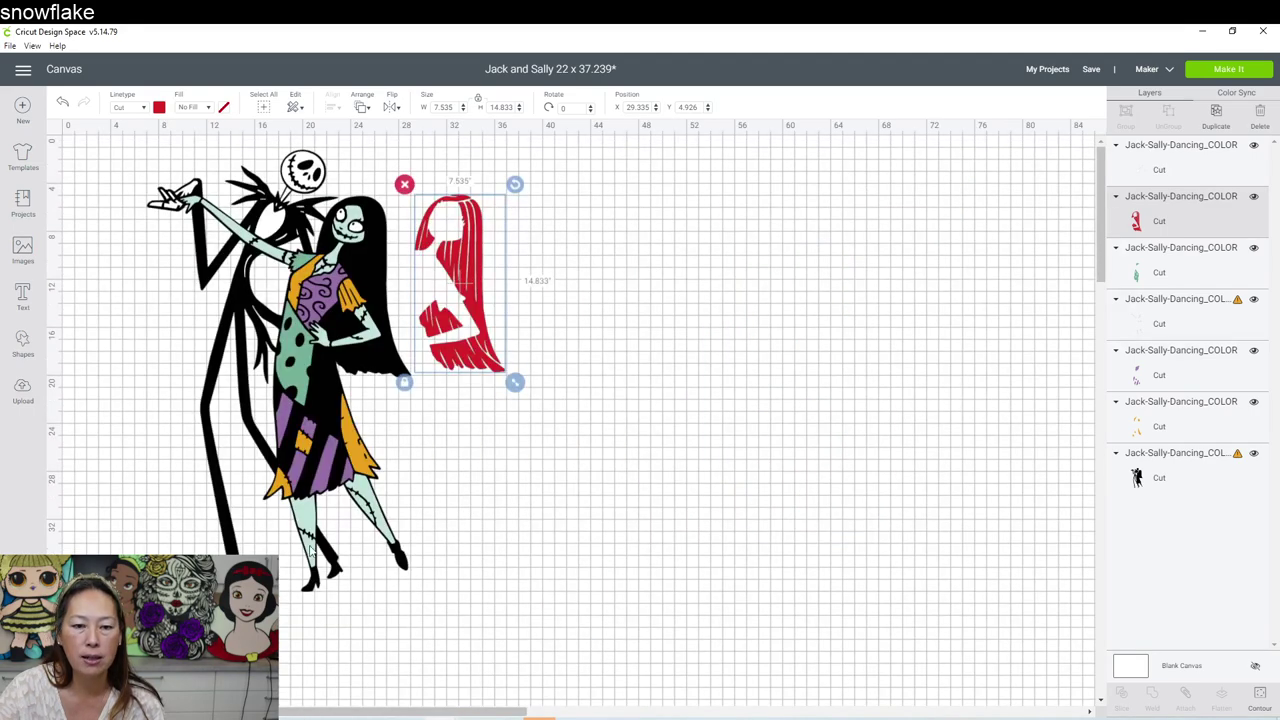
pyautogui.moveTo(470, 292); pyautogui.dragTo(660, 317)
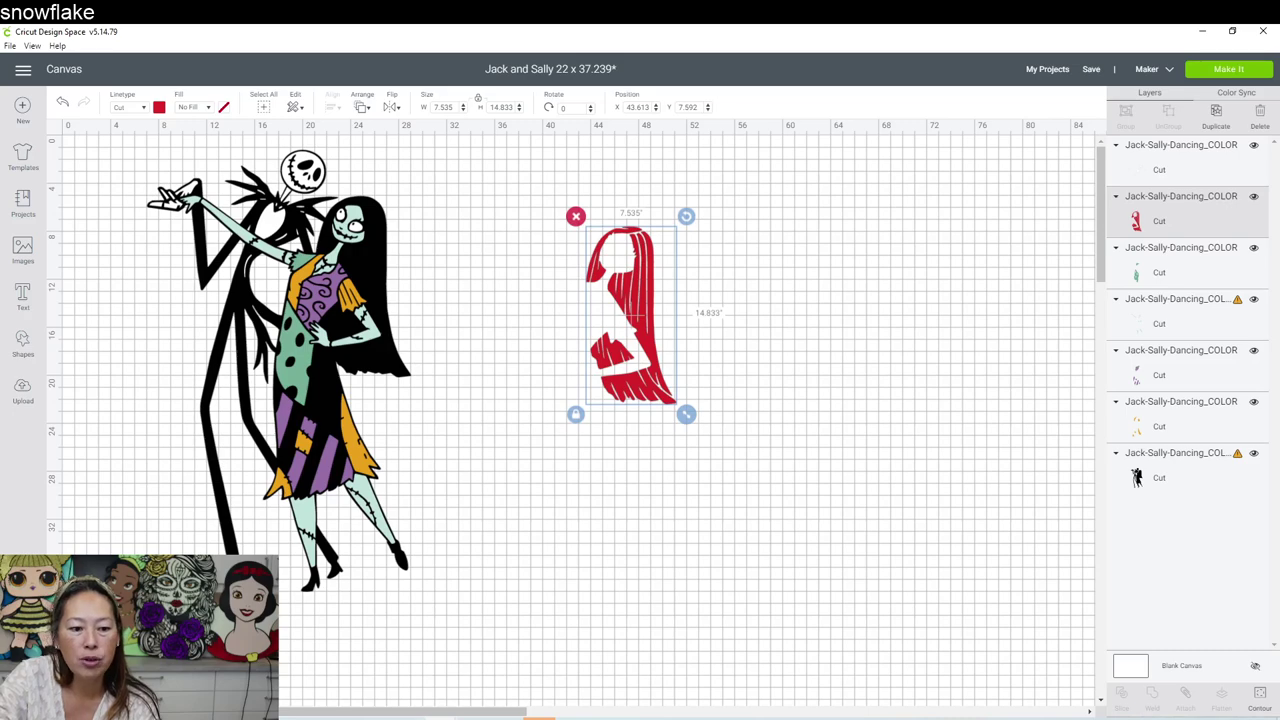
pyautogui.hotkey('ctrl', '+')
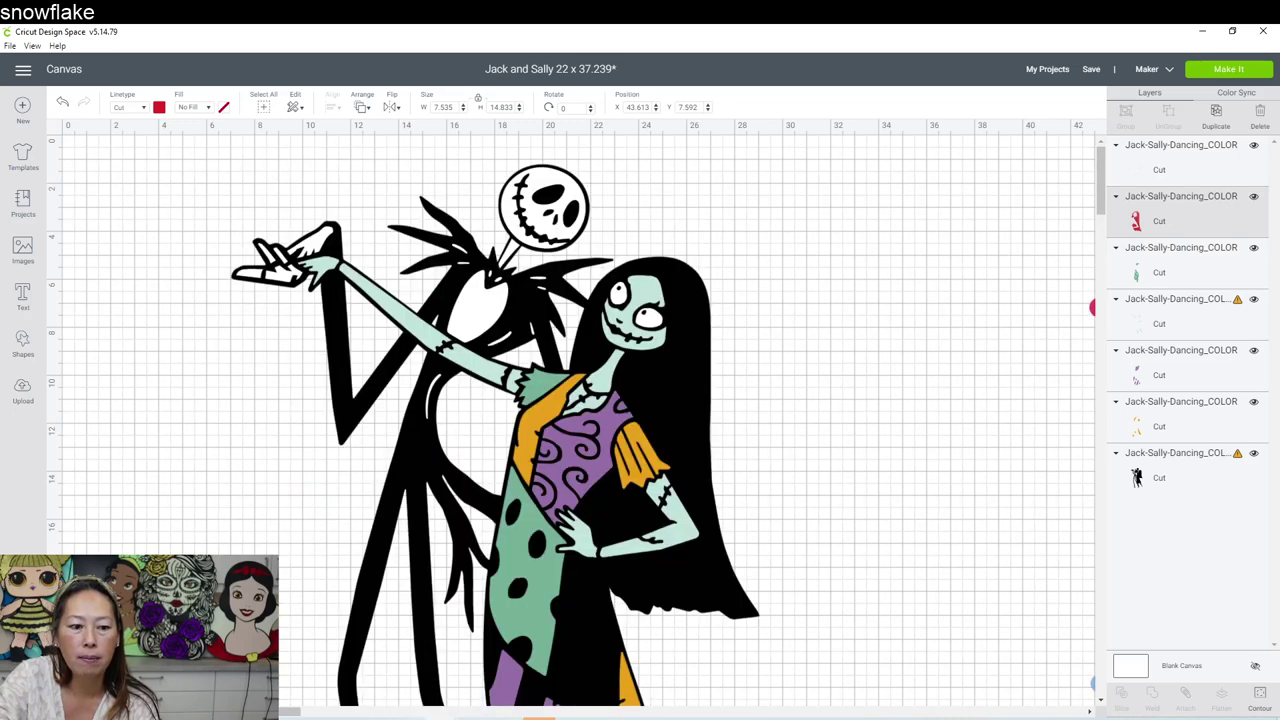
pyautogui.hscroll(8, 720, 458)
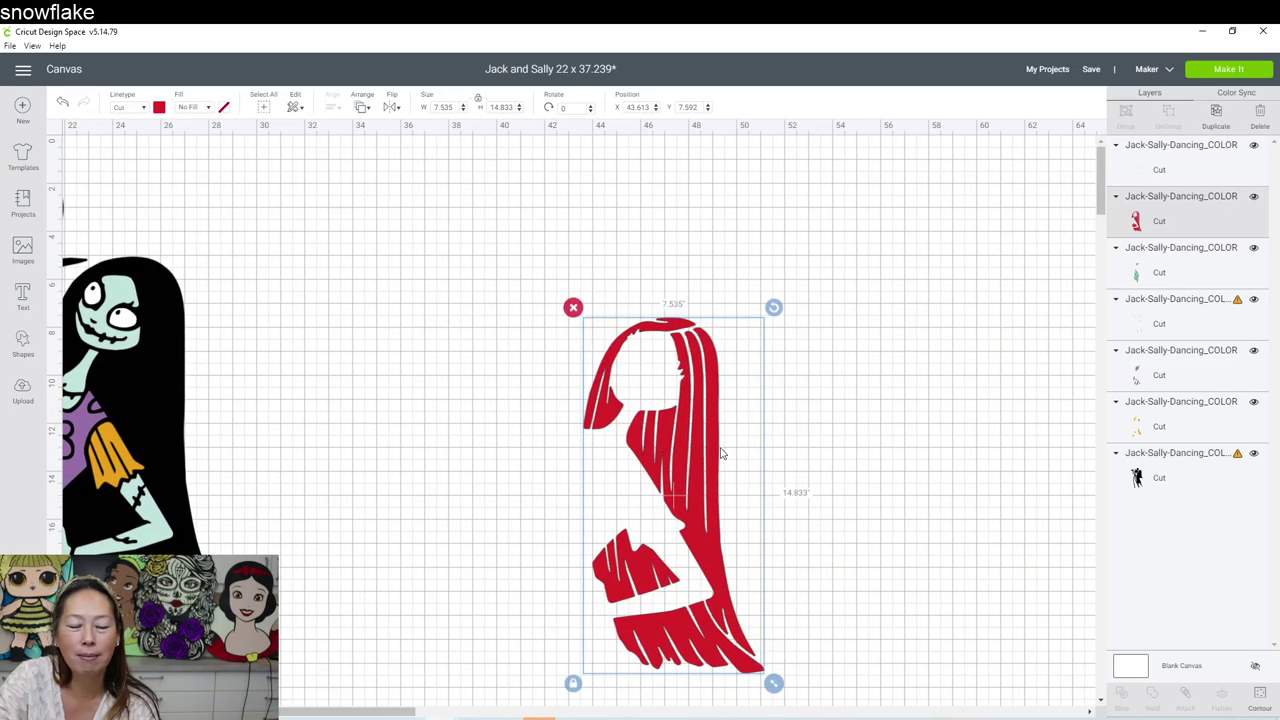
pyautogui.moveTo(689, 456); pyautogui.dragTo(430, 314)
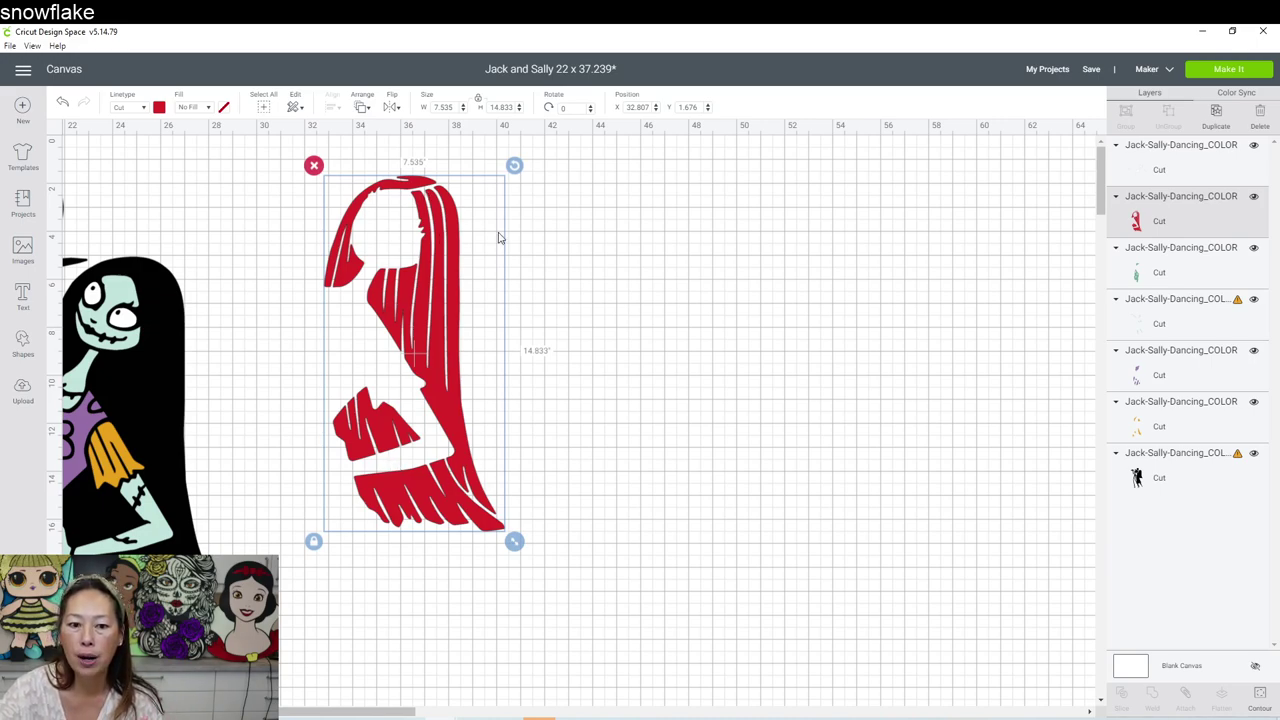
# Duplicate the red hair layer three times
pyautogui.click(1217, 115)
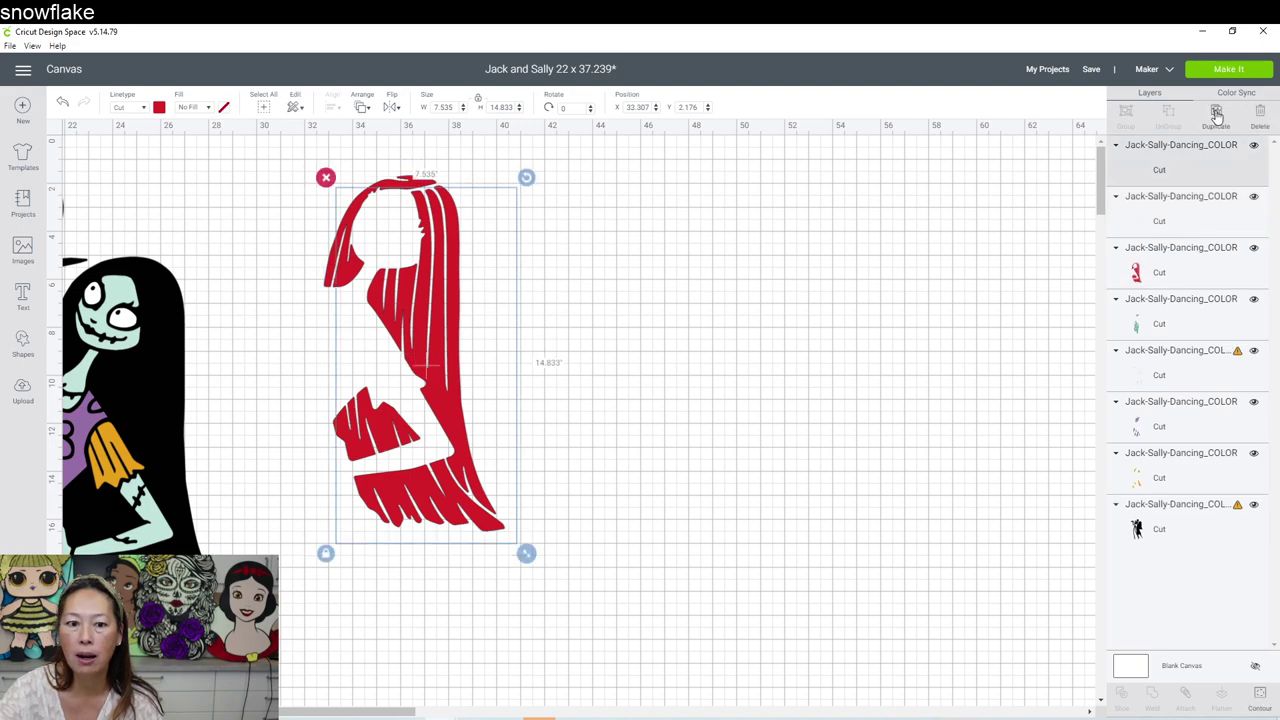
pyautogui.click(1217, 115)
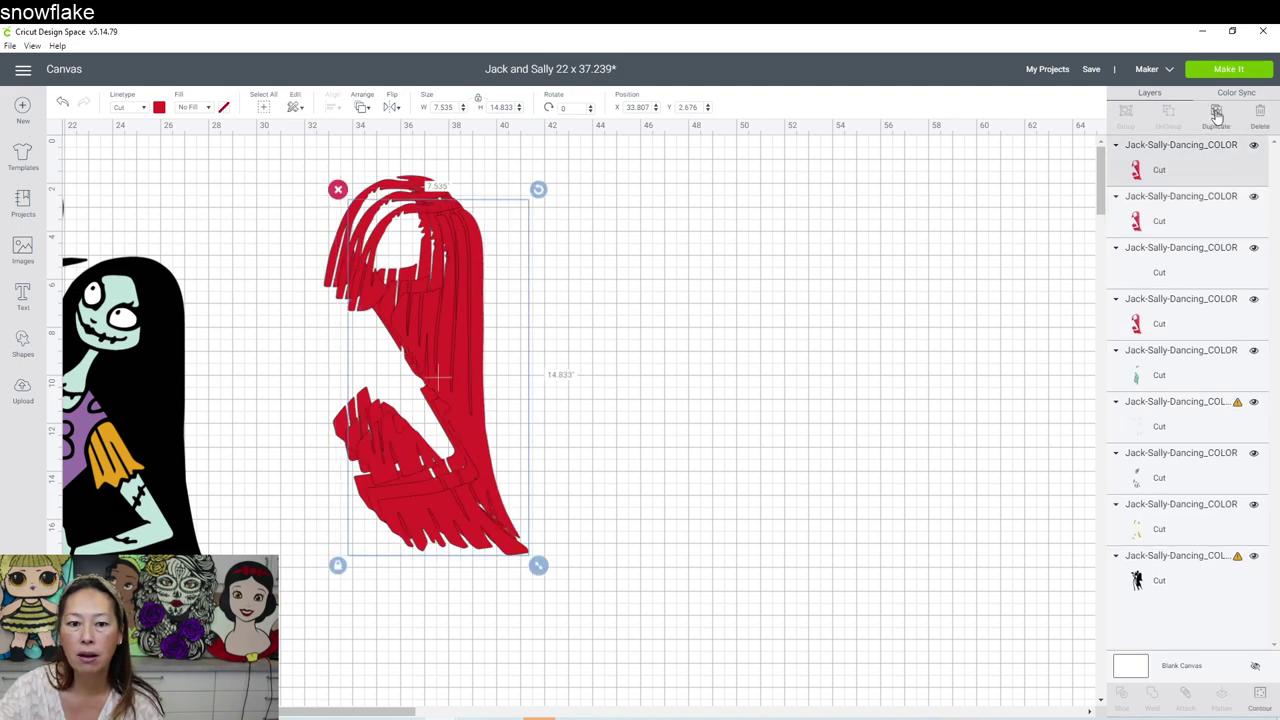
pyautogui.click(1217, 115)
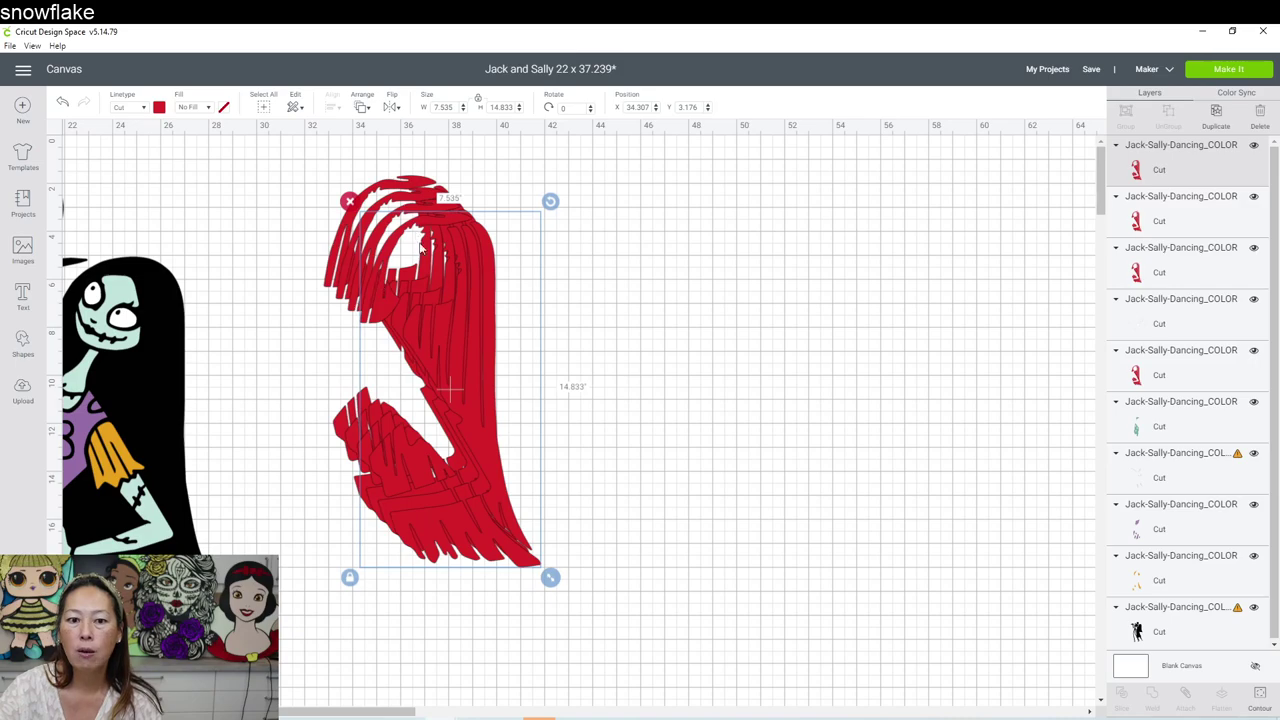
# Move the top hair copy to about X 45.9, Y 1.6 and hide all its contours except the long back section
pyautogui.moveTo(541, 273); pyautogui.dragTo(738, 241)
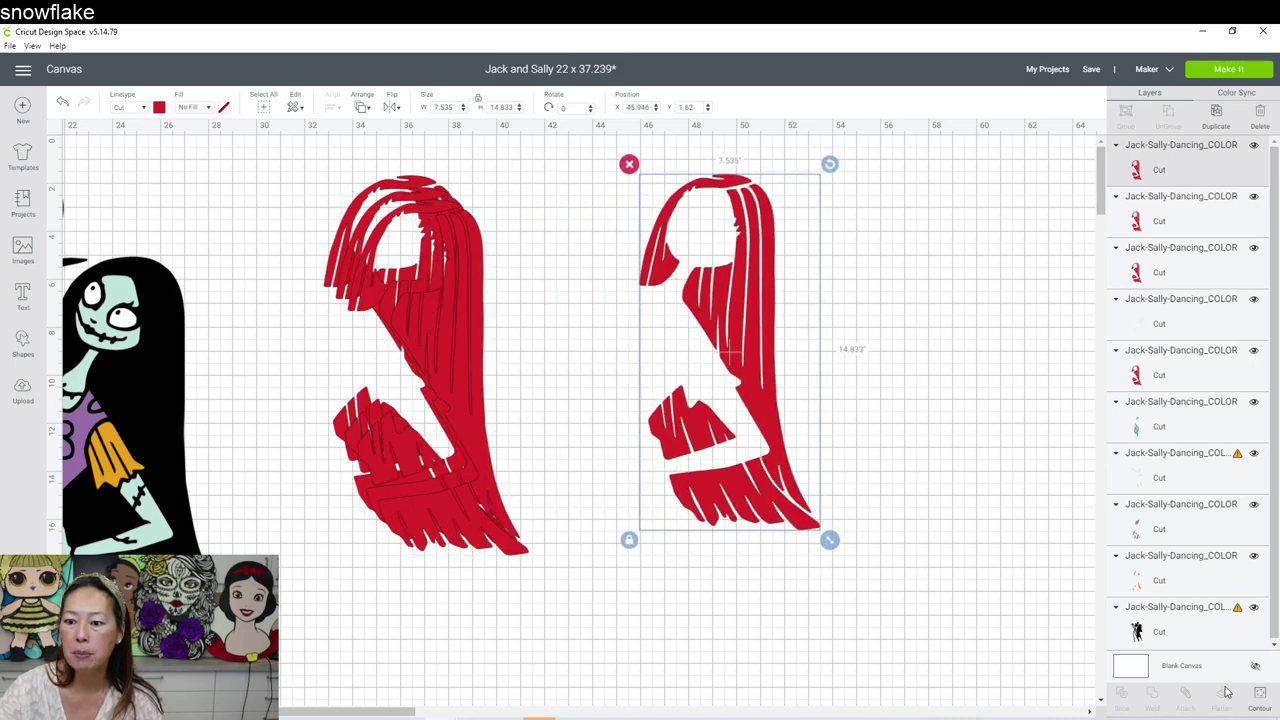
pyautogui.click(1259, 697)
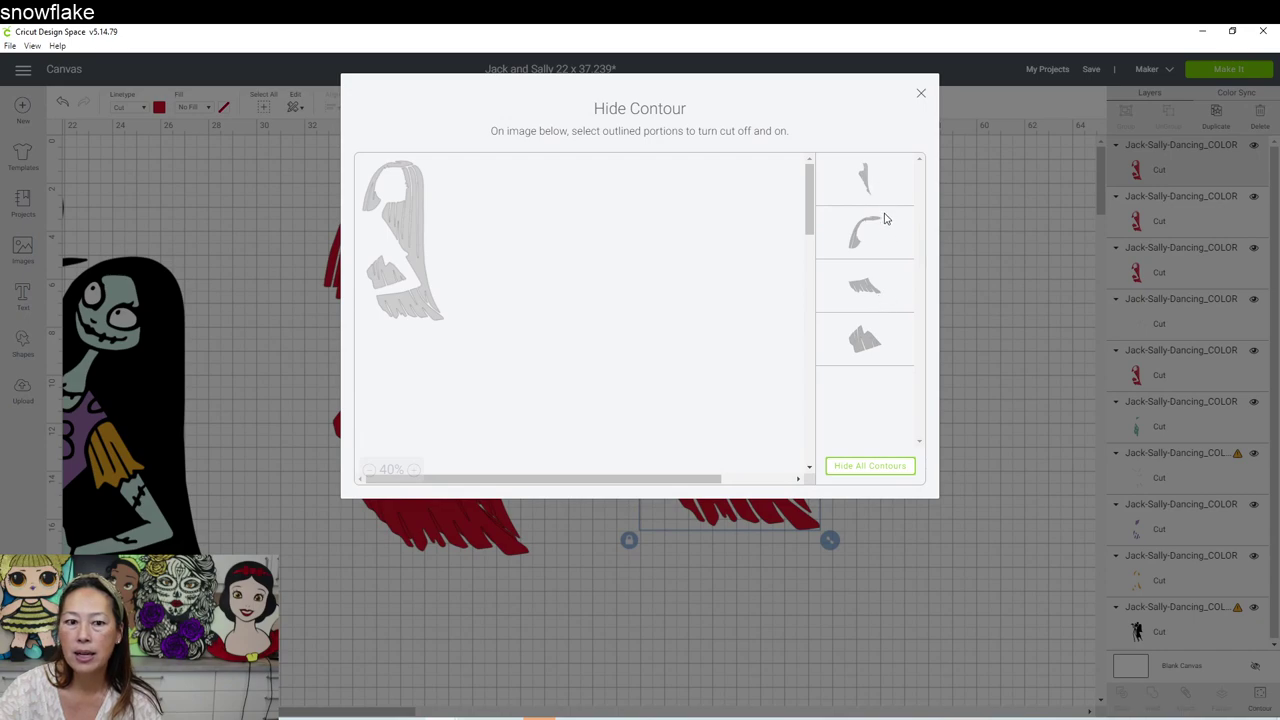
pyautogui.click(872, 468)
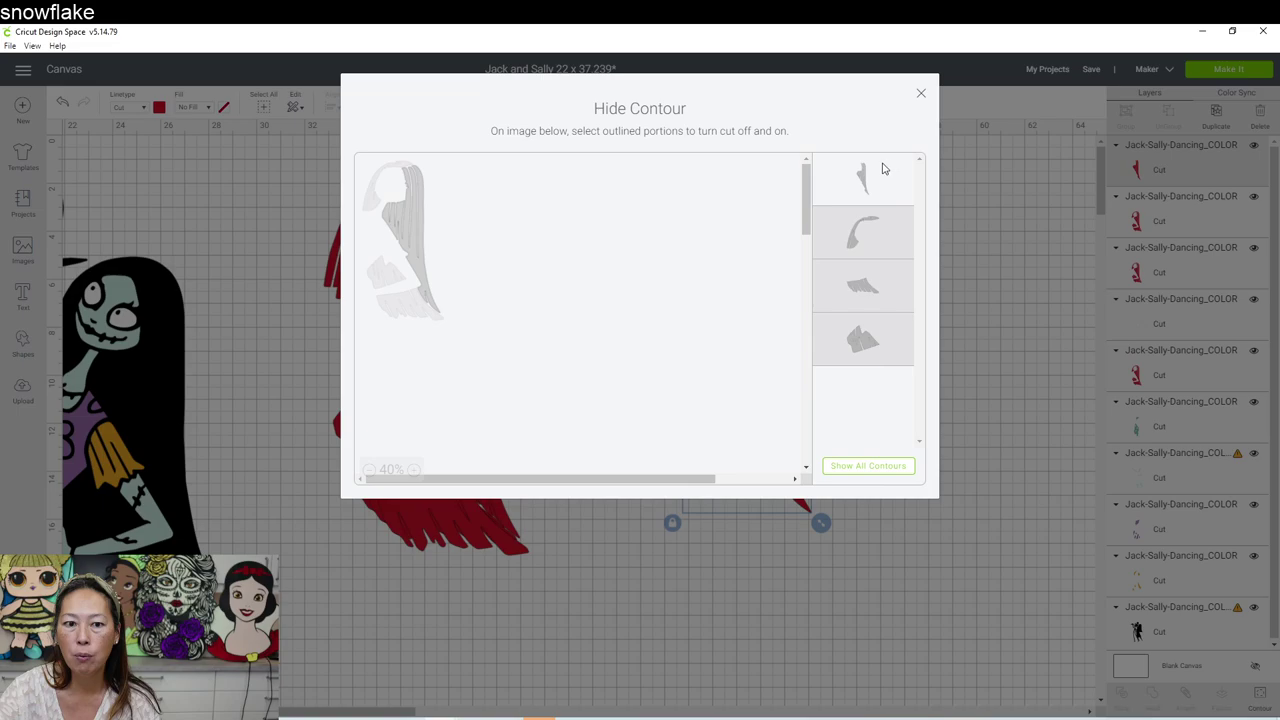
pyautogui.click(921, 93)
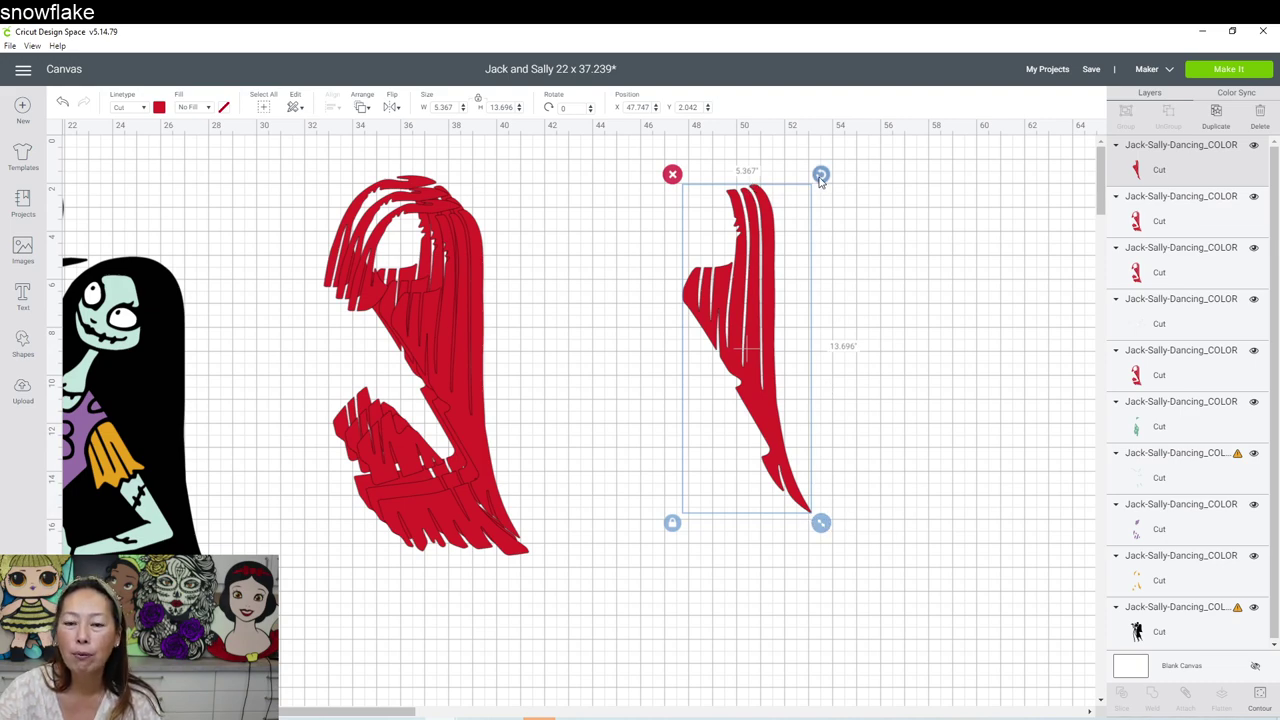
# Rotate the long hair section to about 332.5° and move it farther away from the remaining hair copies
pyautogui.moveTo(820, 176); pyautogui.dragTo(761, 160)
pyautogui.moveTo(757, 204); pyautogui.dragTo(755, 200)
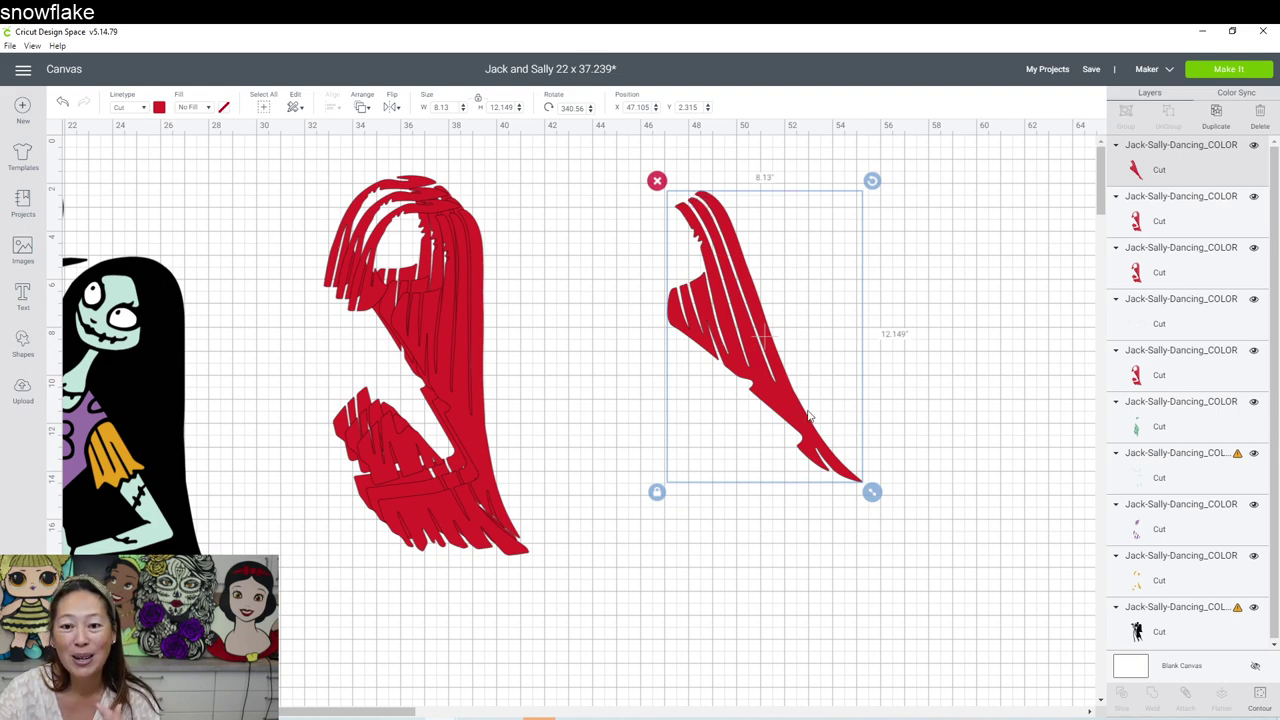
pyautogui.moveTo(869, 187); pyautogui.dragTo(837, 200)
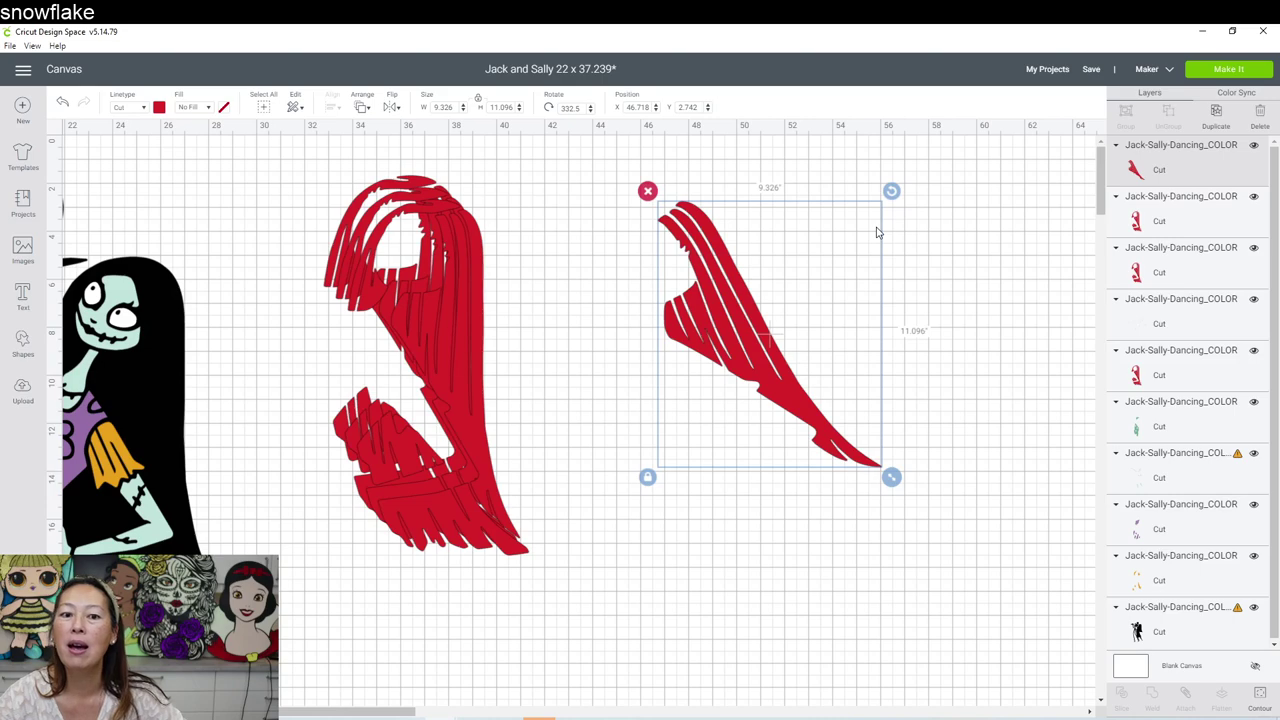
pyautogui.moveTo(758, 322); pyautogui.dragTo(875, 323)
# Reduce the next hair copy to only its curved front strand and place that piece beside the rotated long section
pyautogui.click(432, 341)
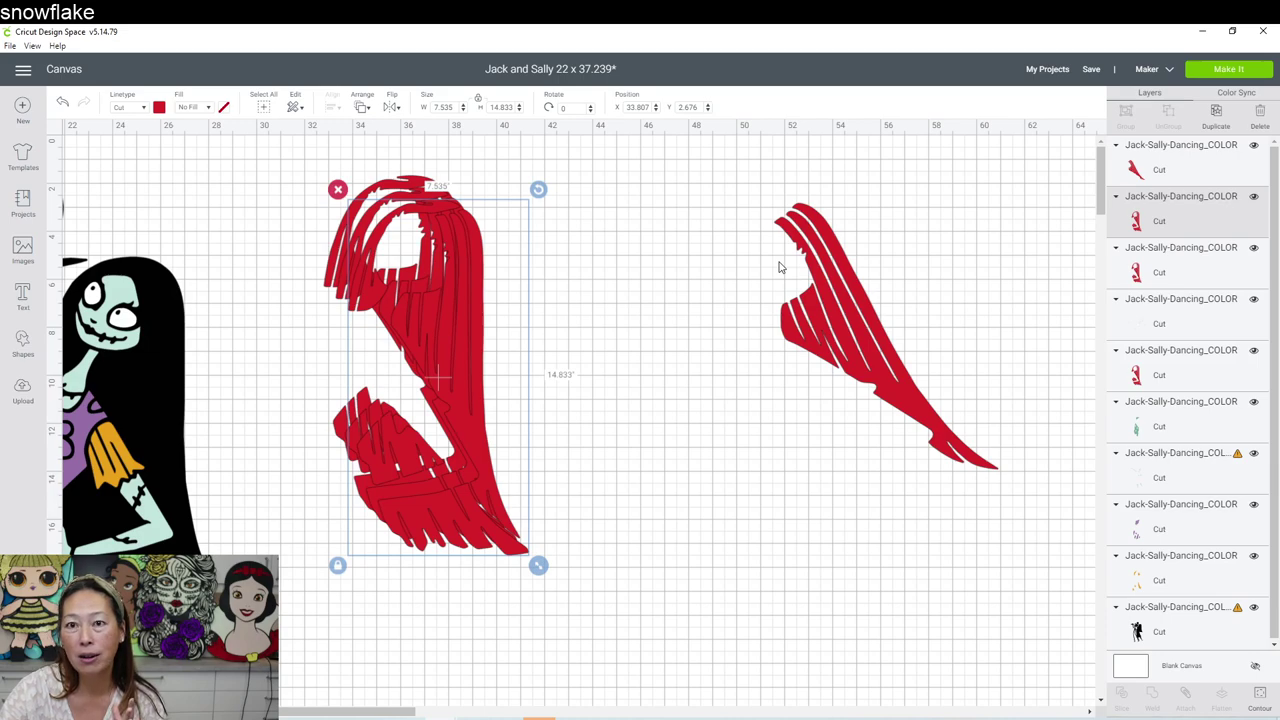
pyautogui.moveTo(409, 318); pyautogui.dragTo(606, 315)
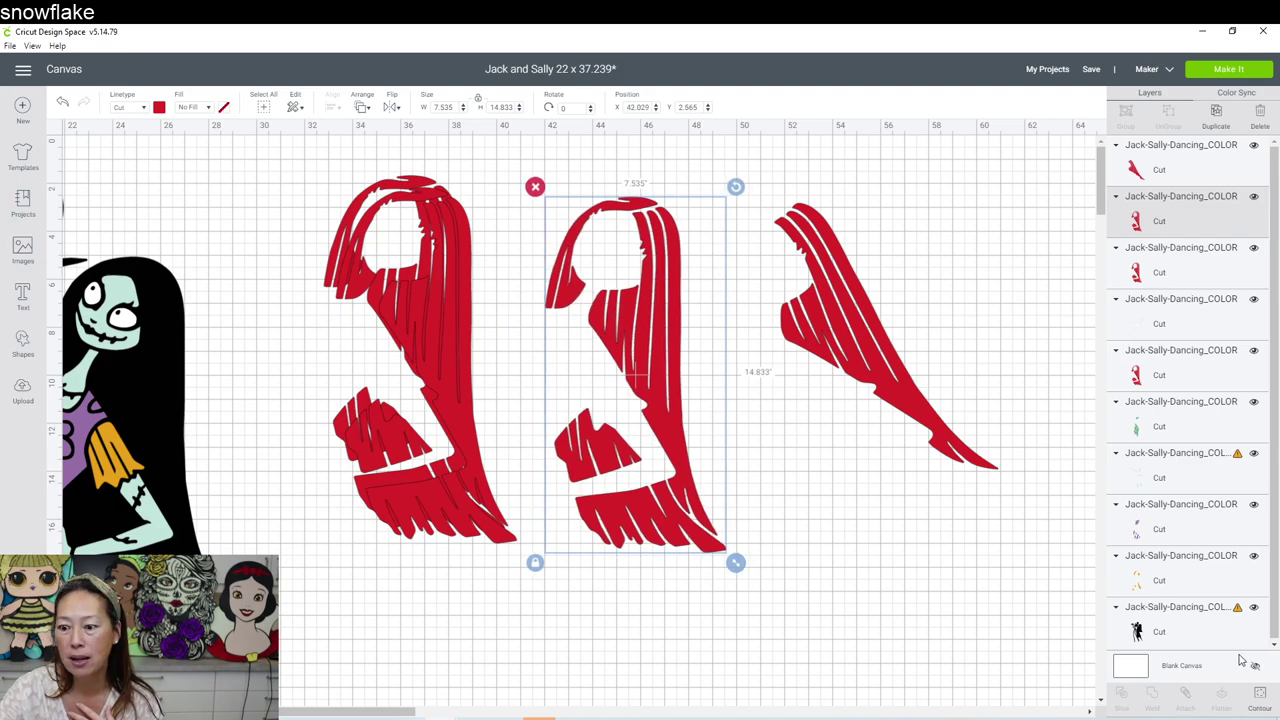
pyautogui.click(1260, 696)
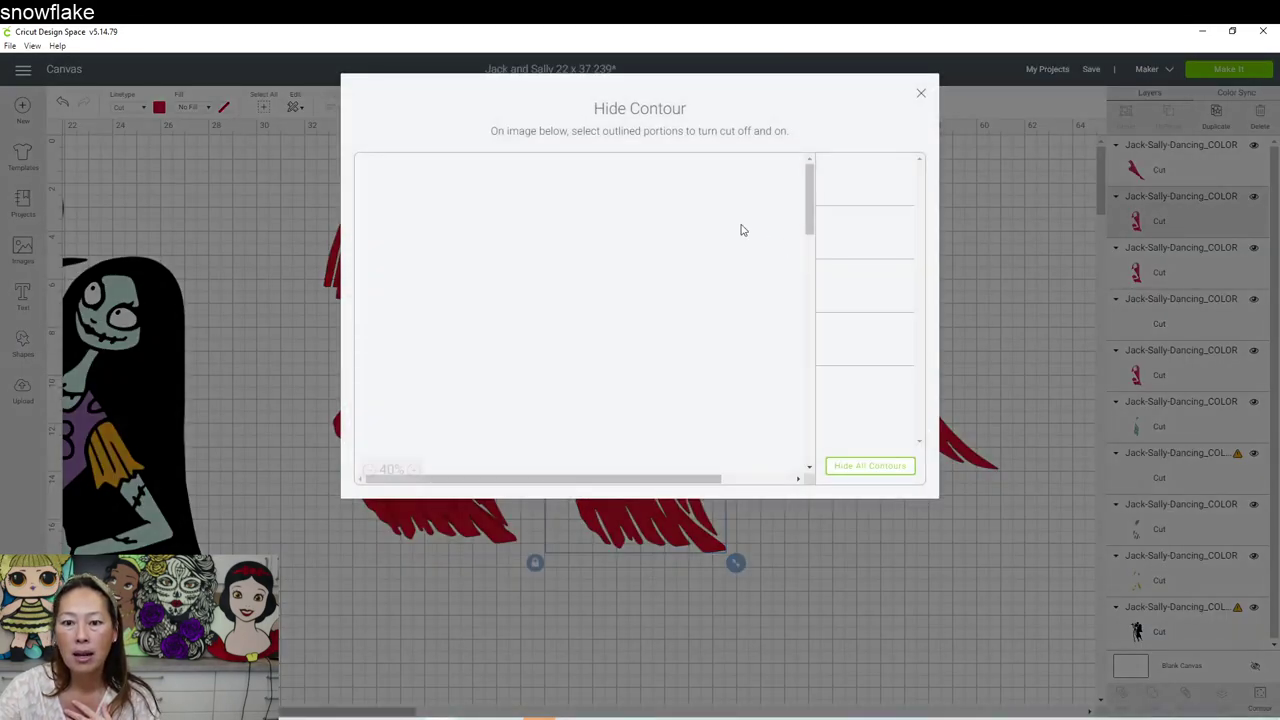
pyautogui.click(887, 470)
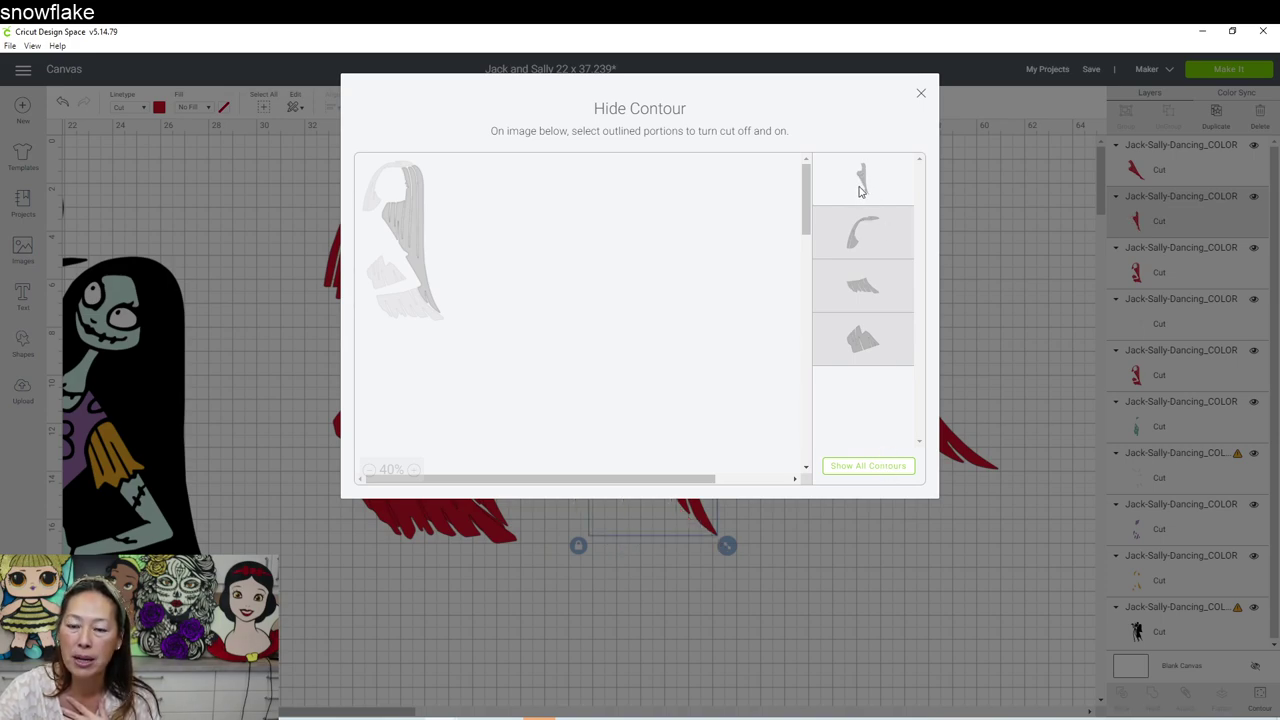
pyautogui.click(865, 236)
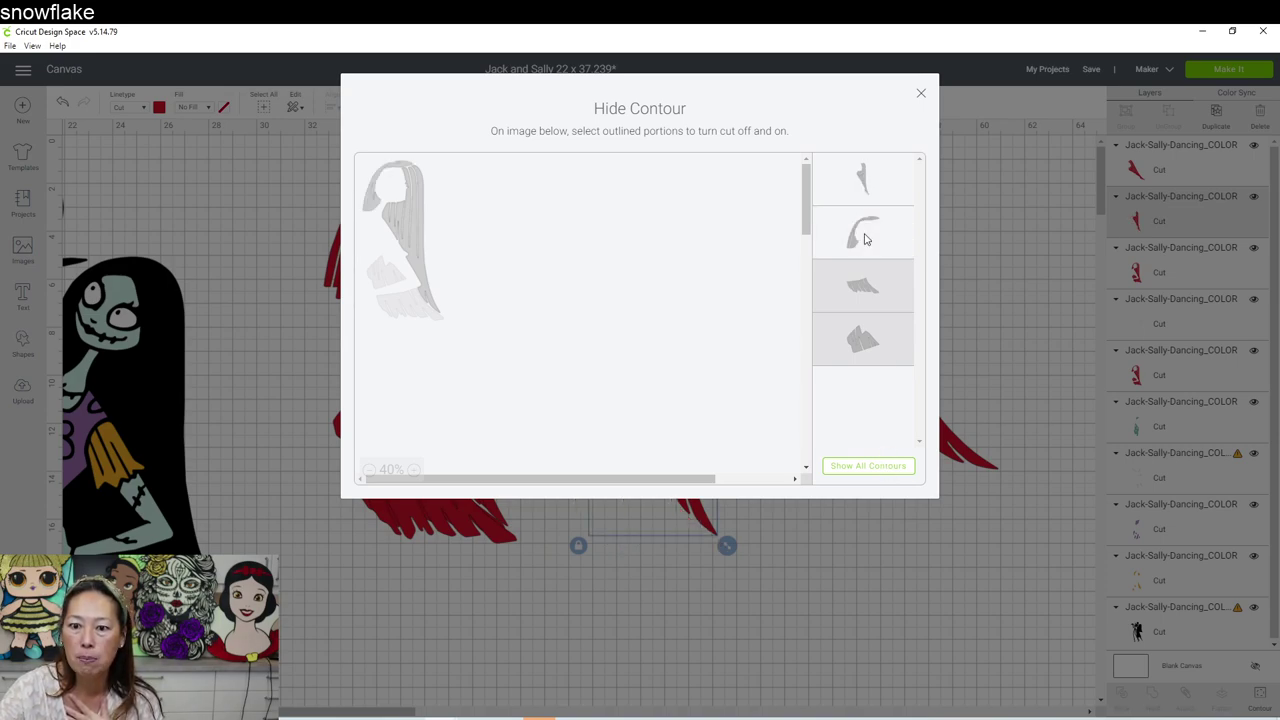
pyautogui.click(883, 182)
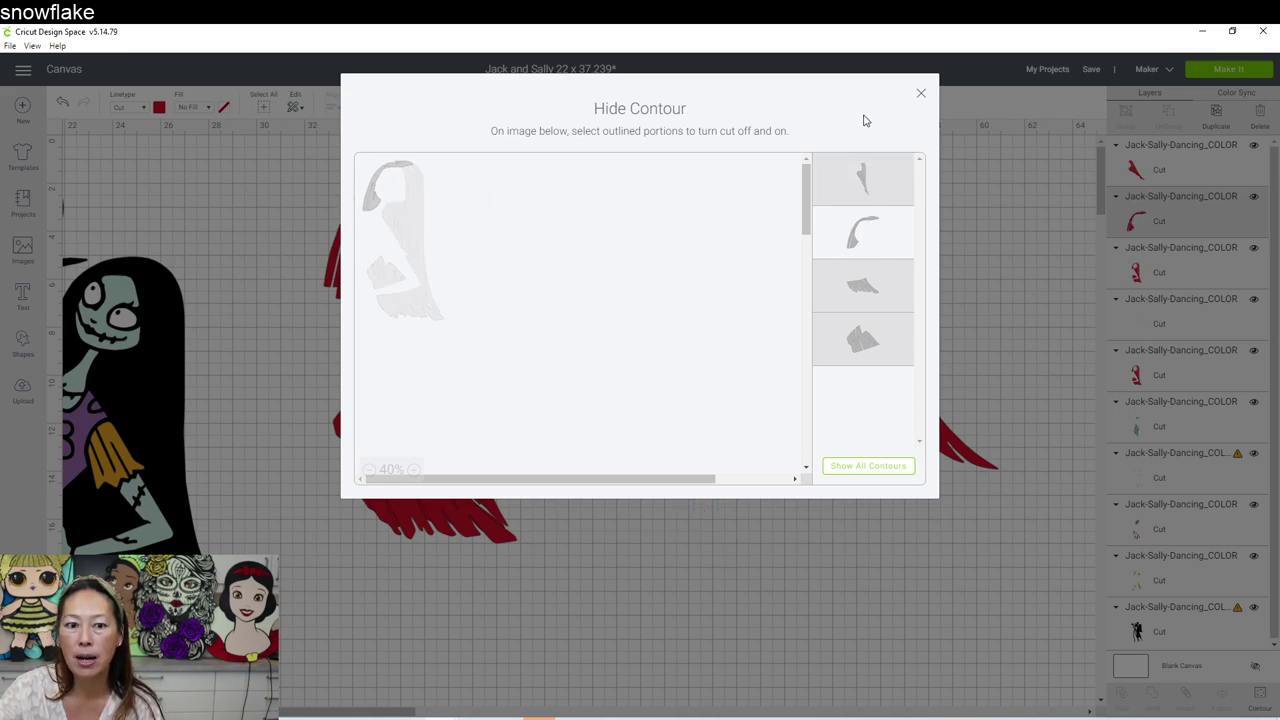
pyautogui.click(920, 97)
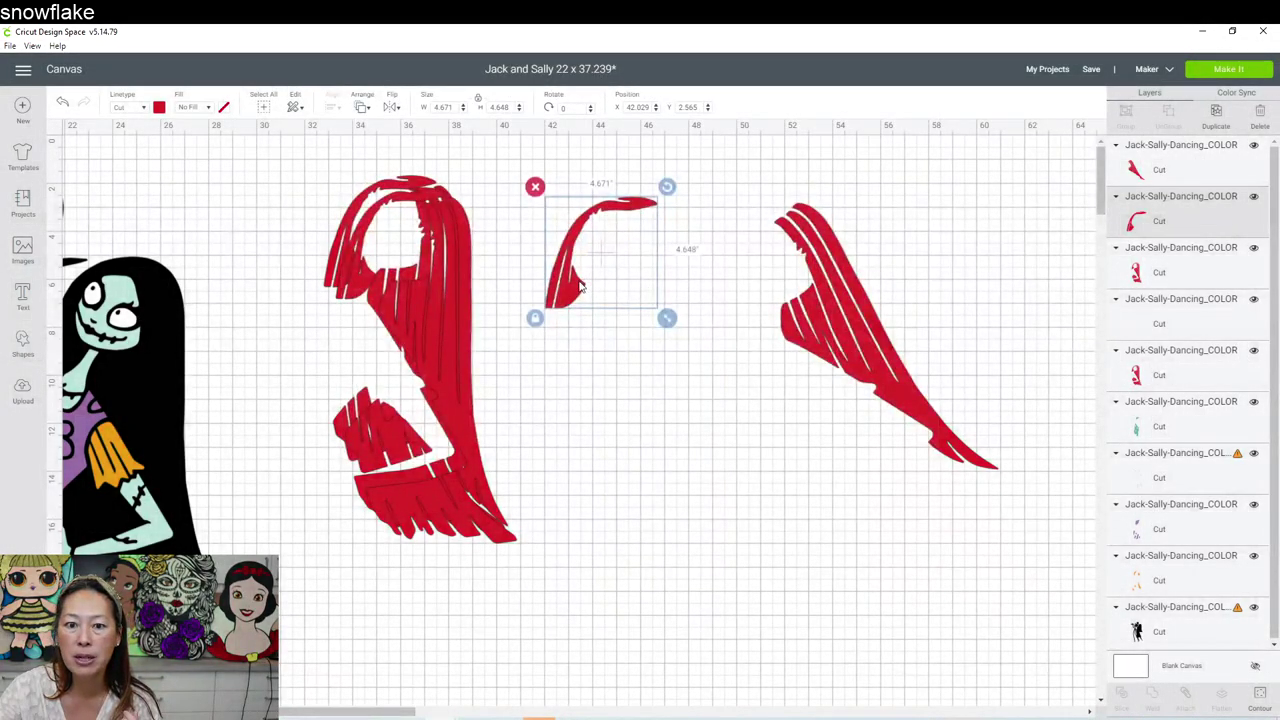
pyautogui.moveTo(658, 277); pyautogui.dragTo(800, 254)
# Reduce the third hair copy to only the small jagged lower section and place it at about X 46.7, Y 6.3
pyautogui.moveTo(418, 323); pyautogui.dragTo(604, 343)
pyautogui.click(1259, 695)
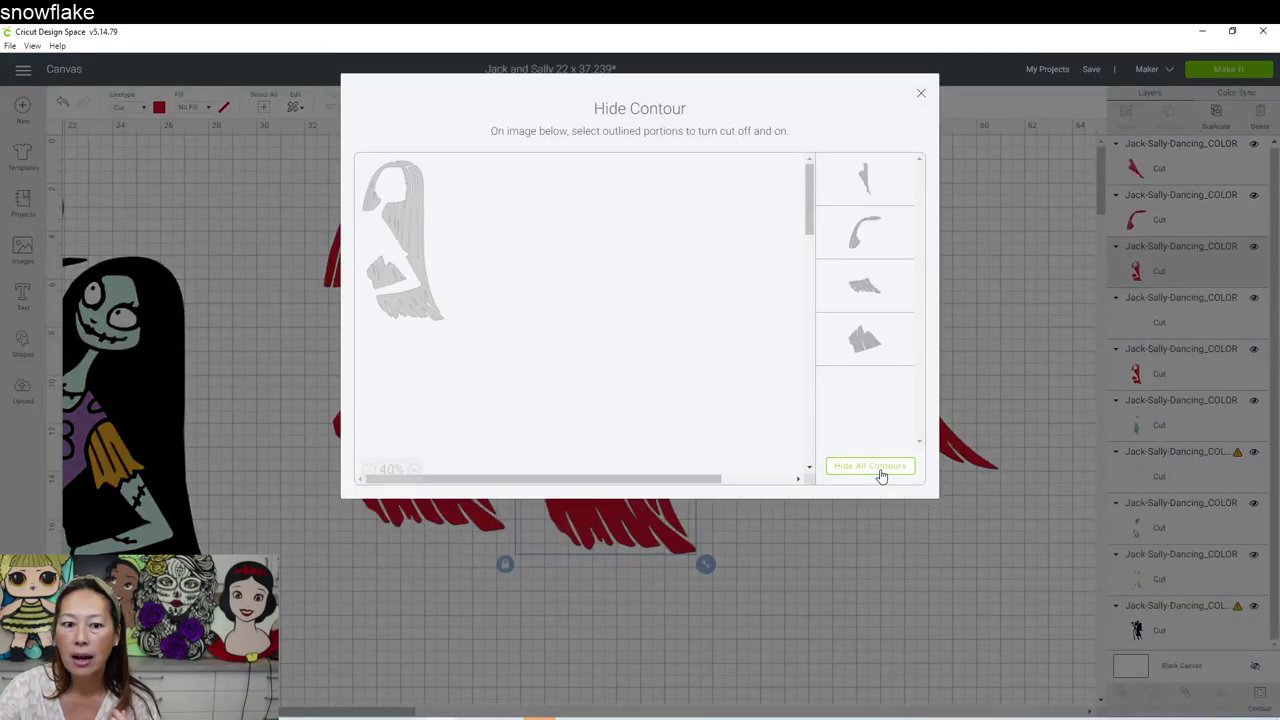
pyautogui.click(869, 466)
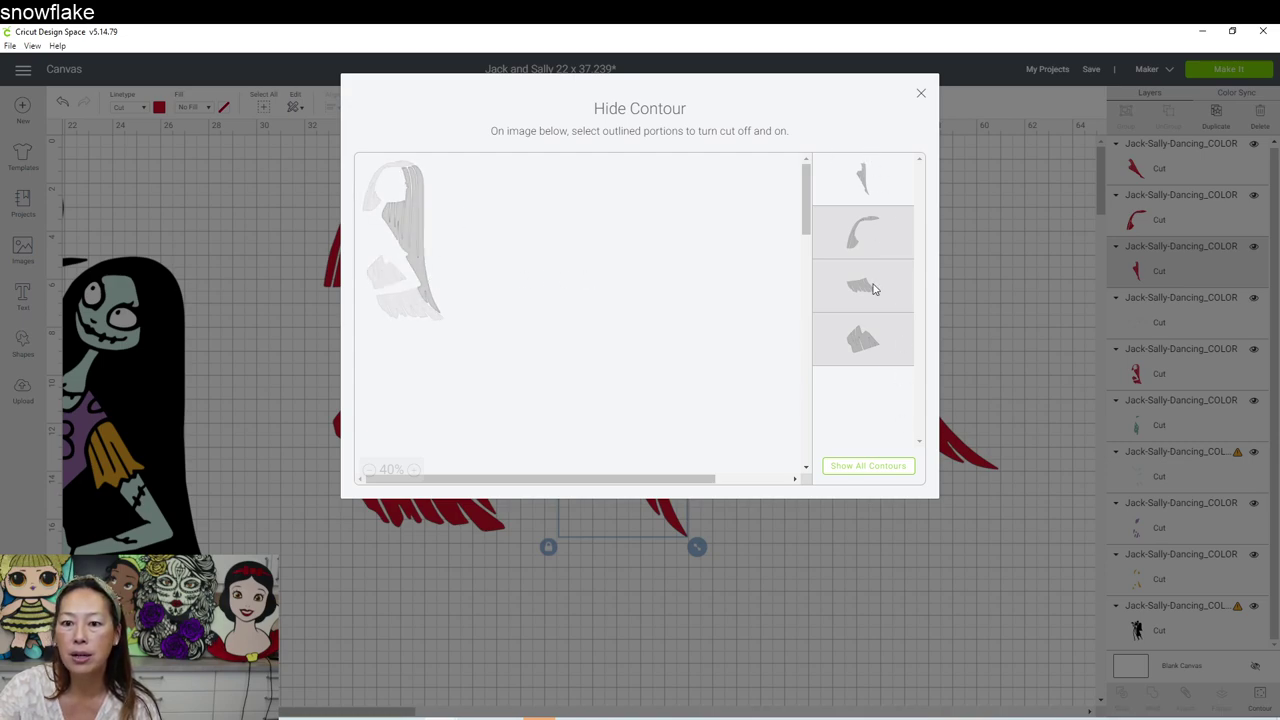
pyautogui.click(410, 276)
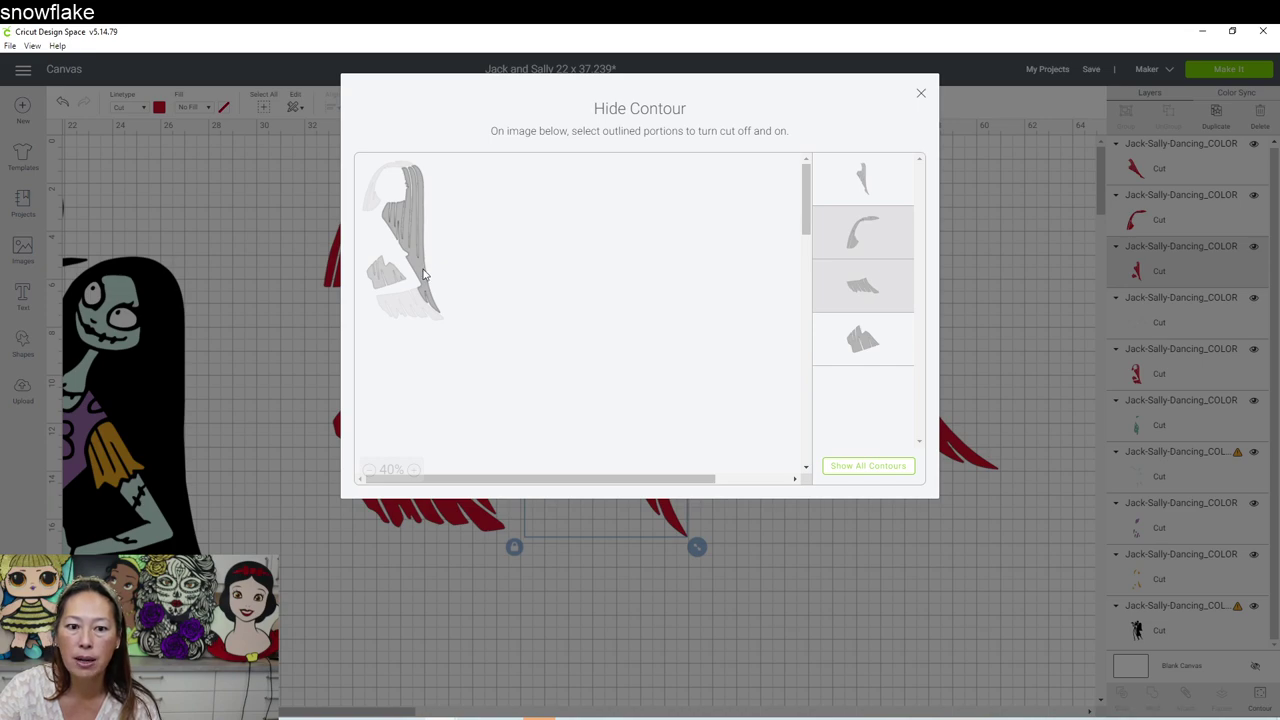
pyautogui.click(423, 273)
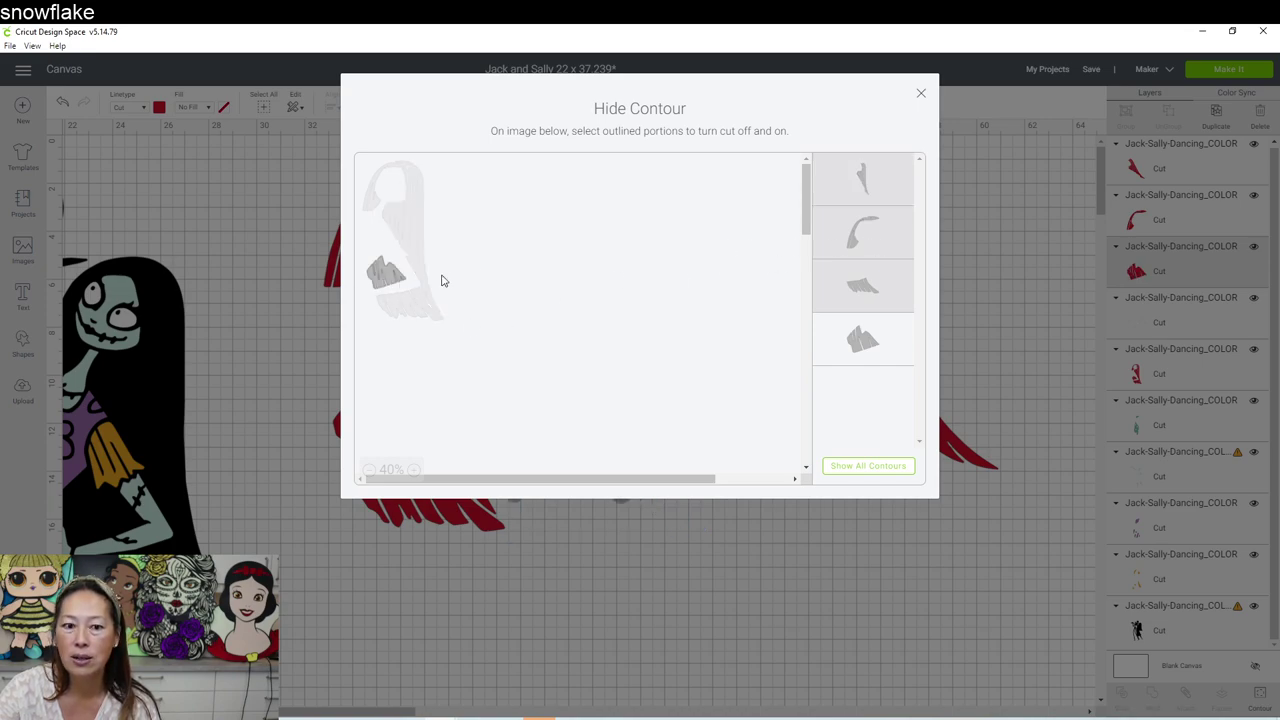
pyautogui.click(921, 93)
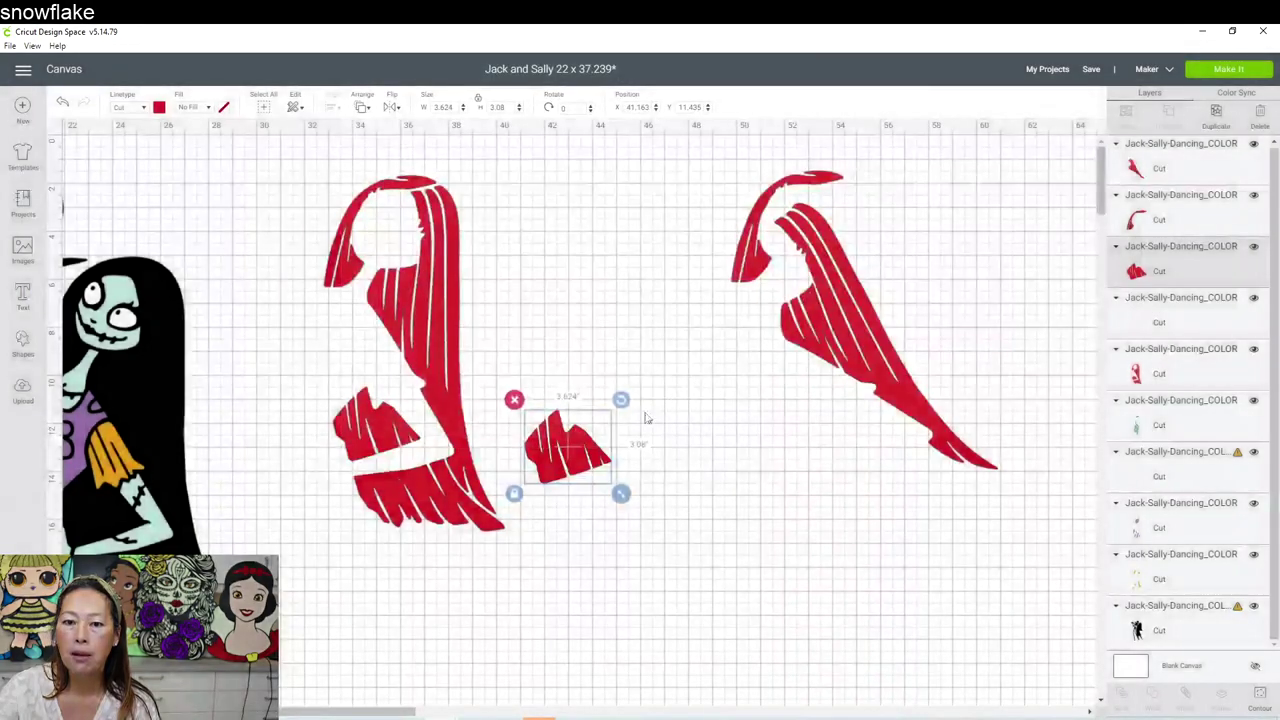
pyautogui.moveTo(567, 447); pyautogui.dragTo(702, 325)
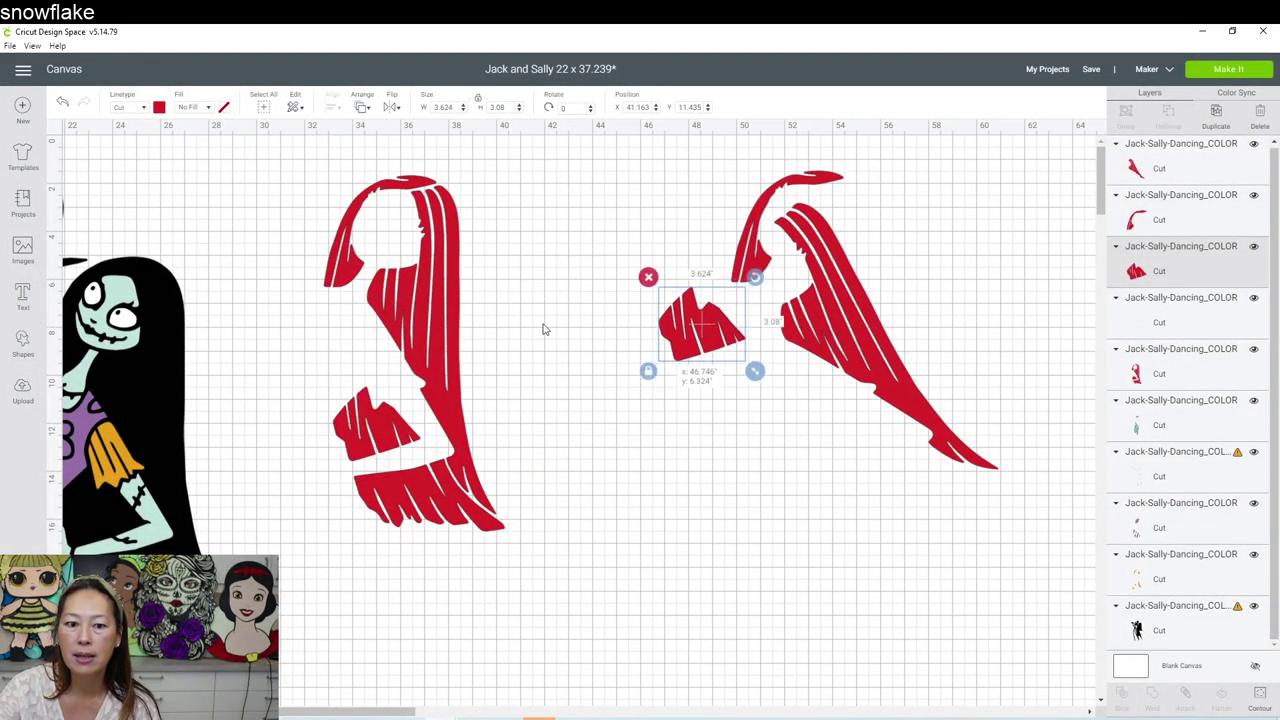
# Reduce the remaining hair layer to only the wide fringed bottom section and place it at about X 51.3, Y 7.6
pyautogui.click(432, 318)
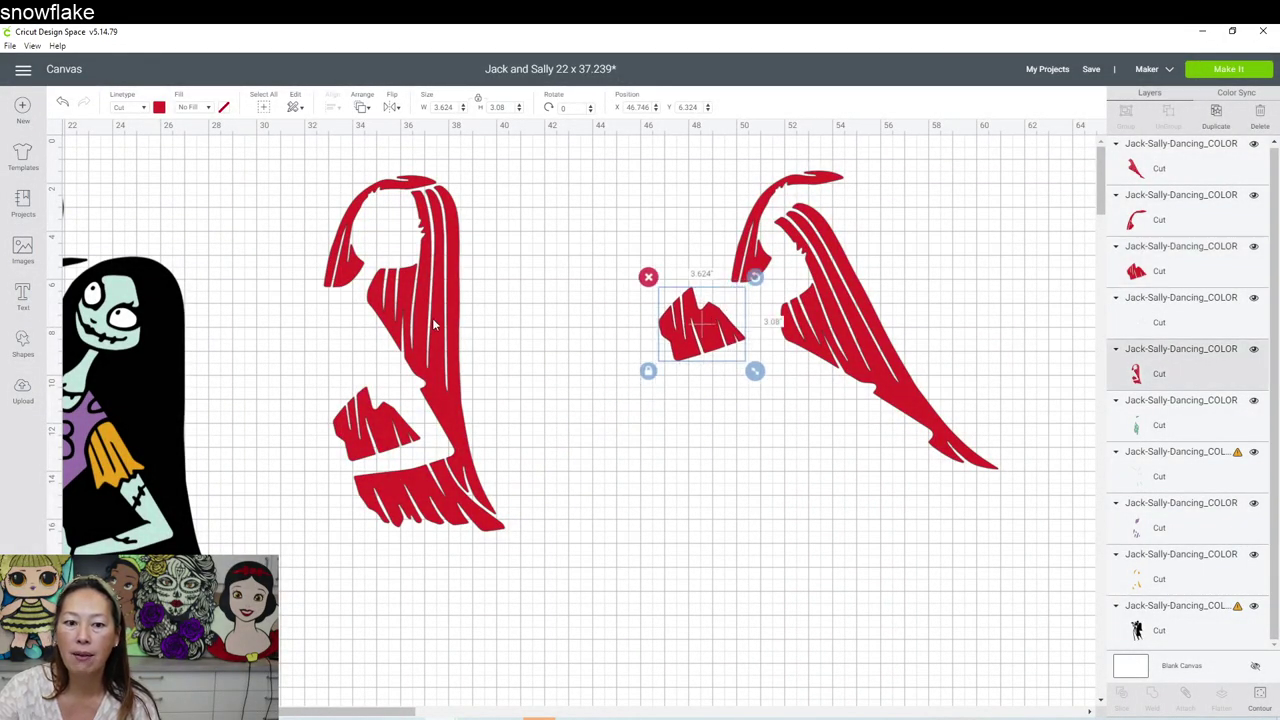
pyautogui.click(1260, 697)
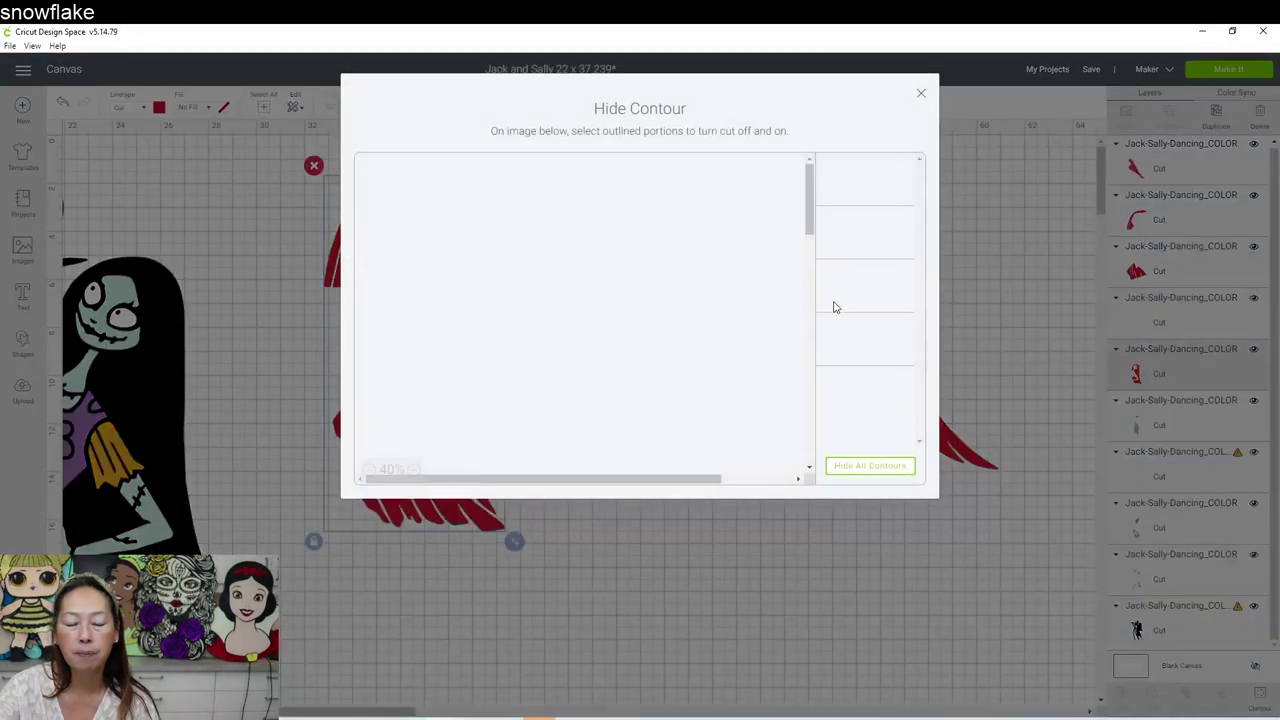
pyautogui.click(870, 468)
pyautogui.click(876, 343)
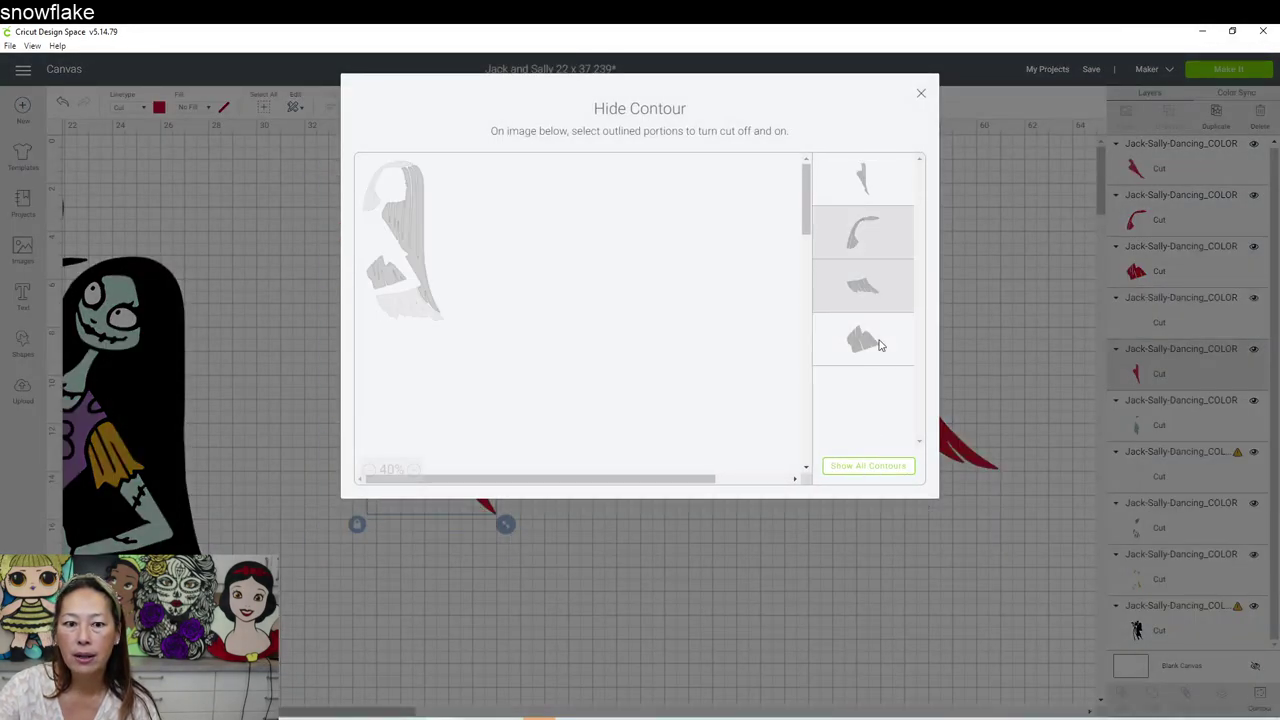
pyautogui.click(882, 296)
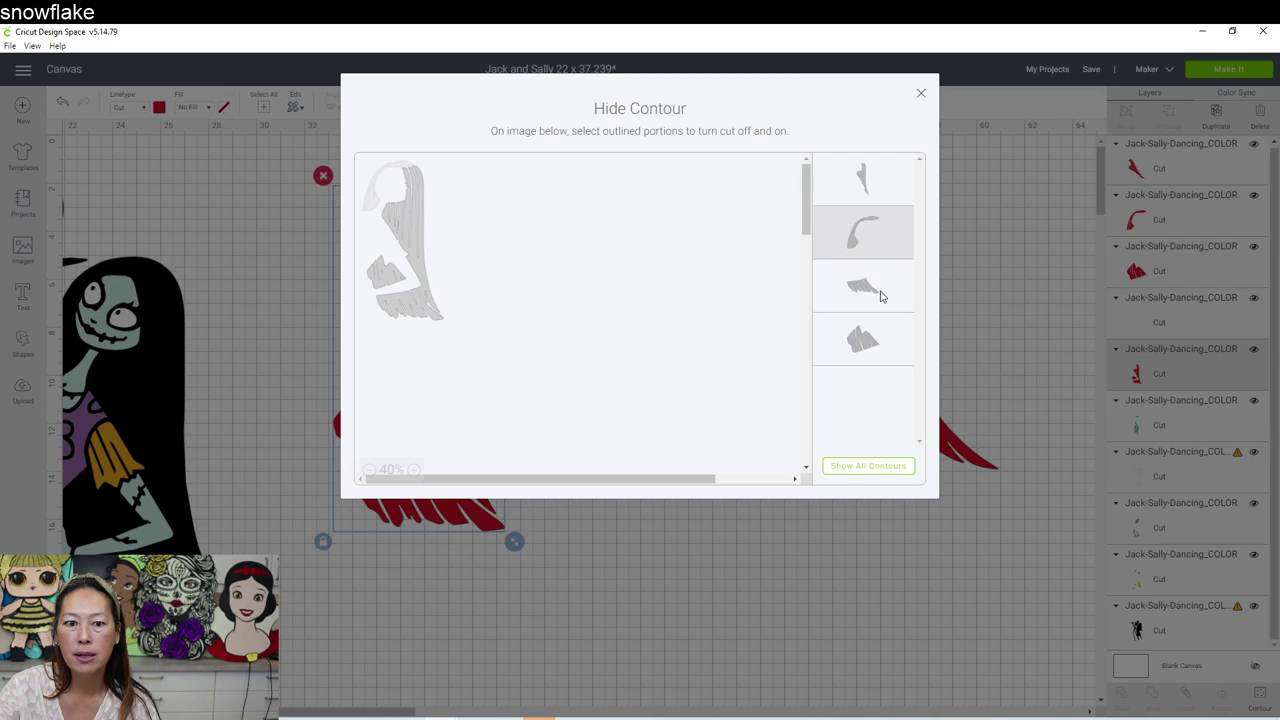
pyautogui.click(880, 354)
pyautogui.click(888, 221)
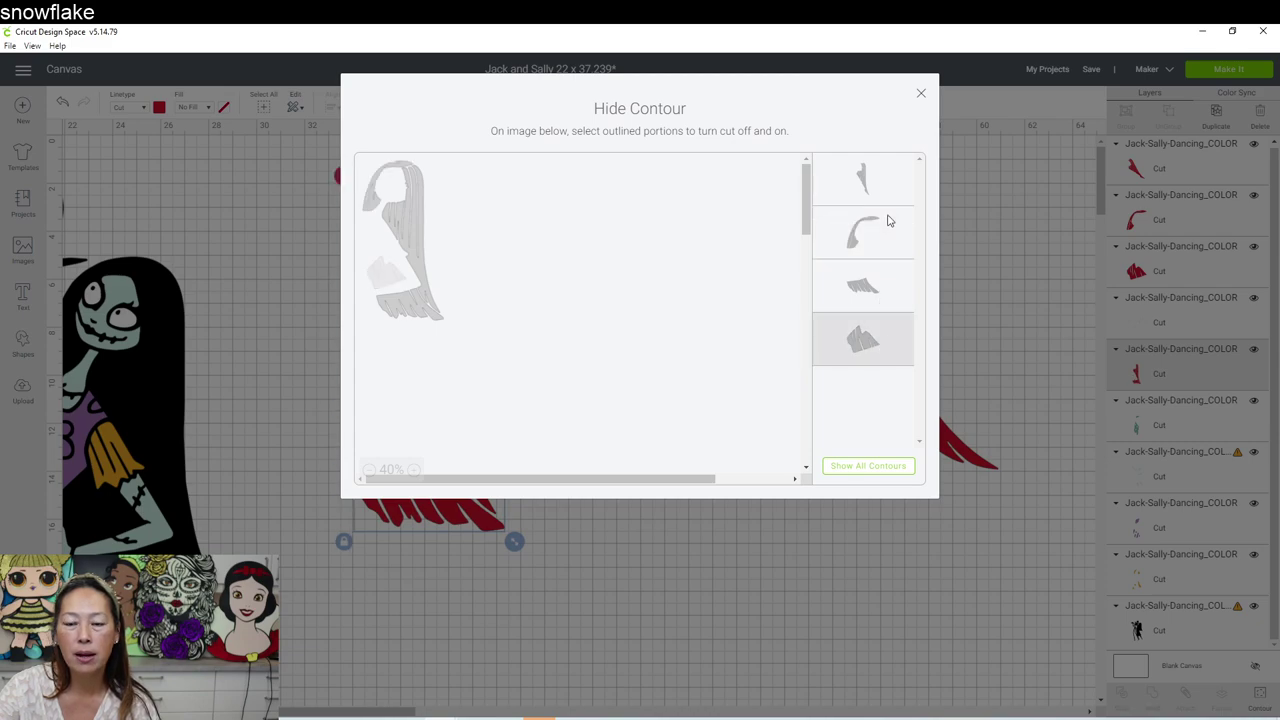
pyautogui.click(888, 221)
pyautogui.click(888, 187)
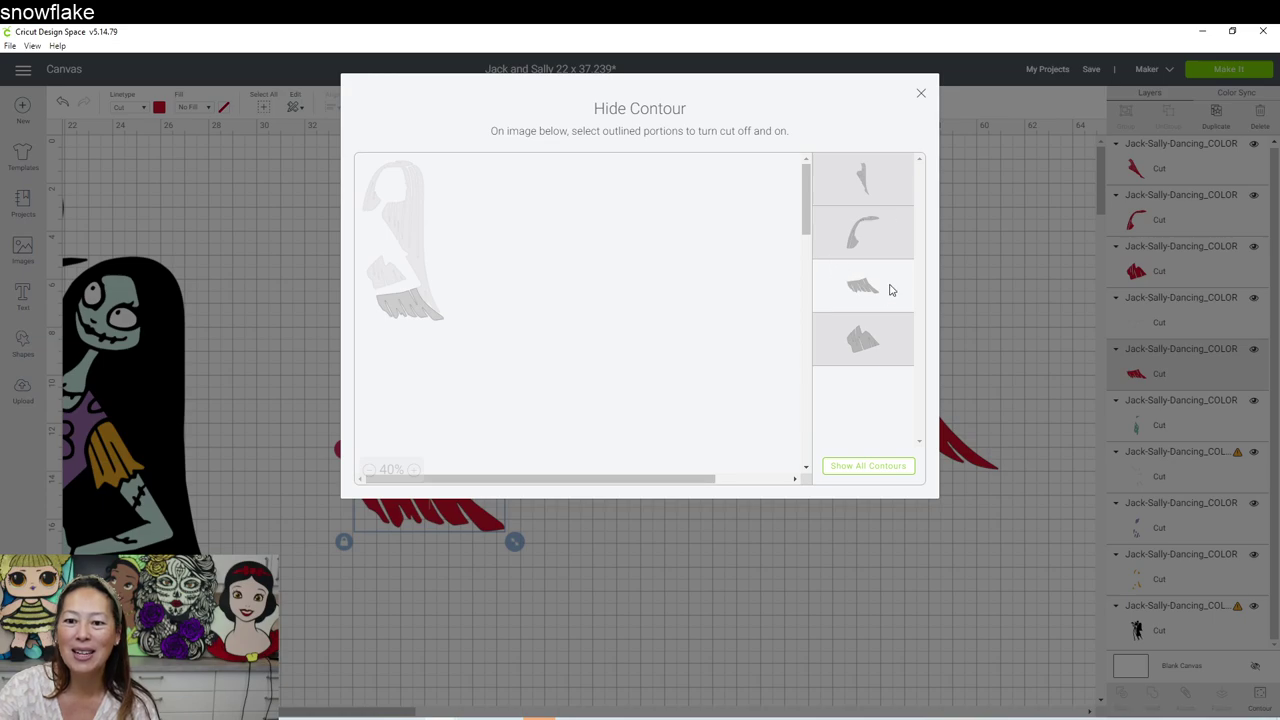
pyautogui.click(921, 93)
pyautogui.moveTo(487, 485); pyautogui.dragTo(900, 341)
# Select the white layer containing Jack's face and hand on the figures
pyautogui.moveTo(356, 704); pyautogui.dragTo(307, 704)
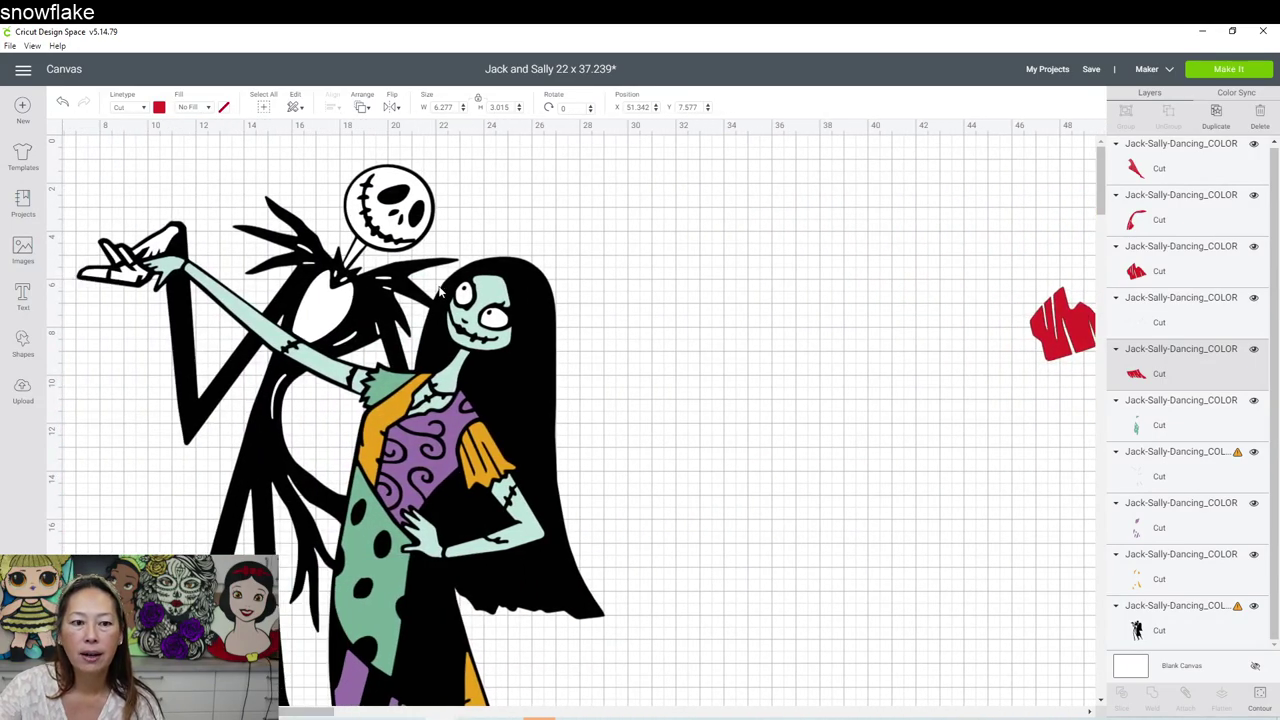
pyautogui.moveTo(400, 205)
pyautogui.mouseDown()
pyautogui.moveTo(853, 205)
pyautogui.moveTo(404, 204)
pyautogui.mouseUp()
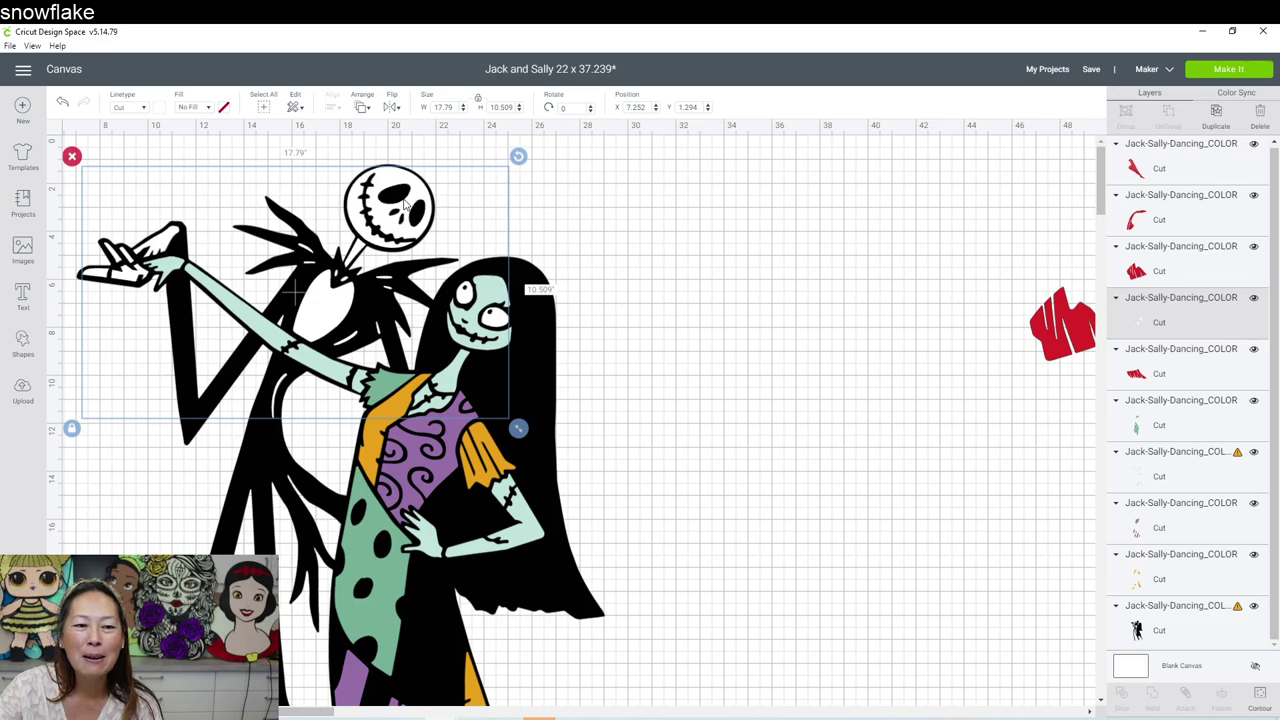